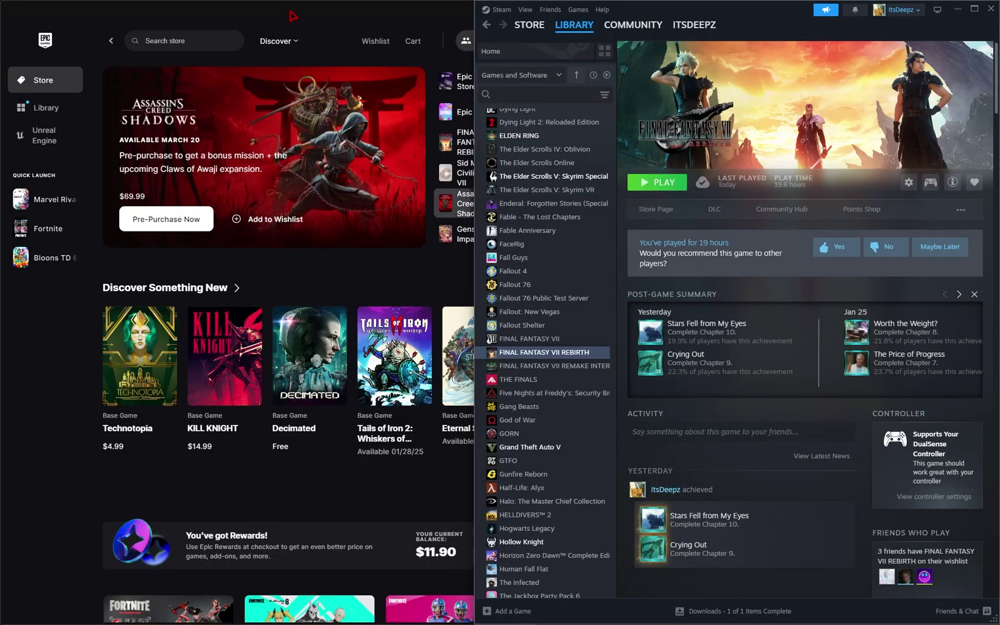
# Check Marvel Rivals' install management settings in the Epic Games library.
pyautogui.hotkey('alt', 'Tab')
pyautogui.click(701, 13)
pyautogui.click(56, 111)
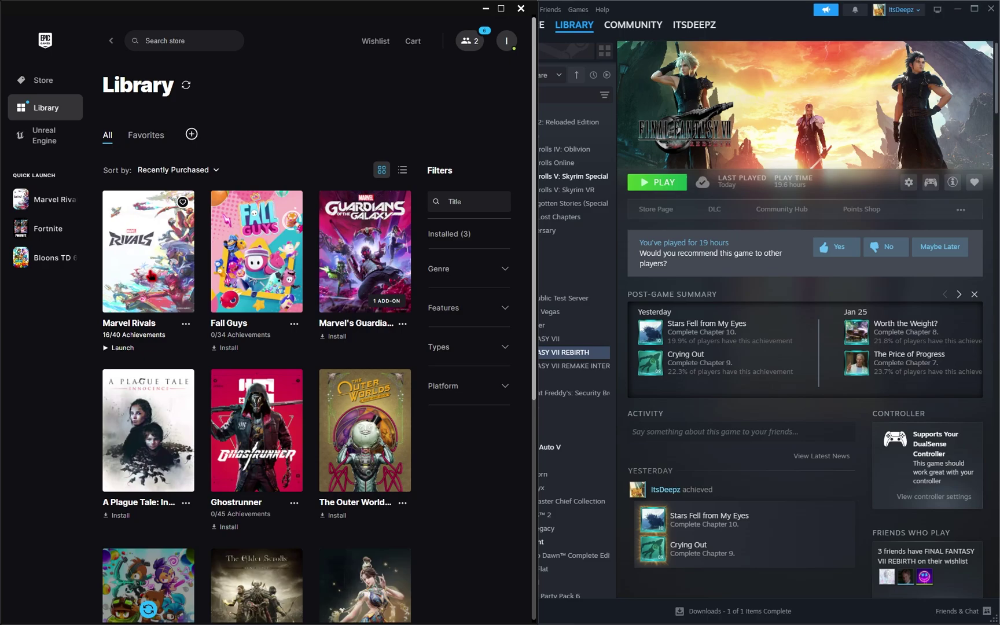
pyautogui.click(186, 325)
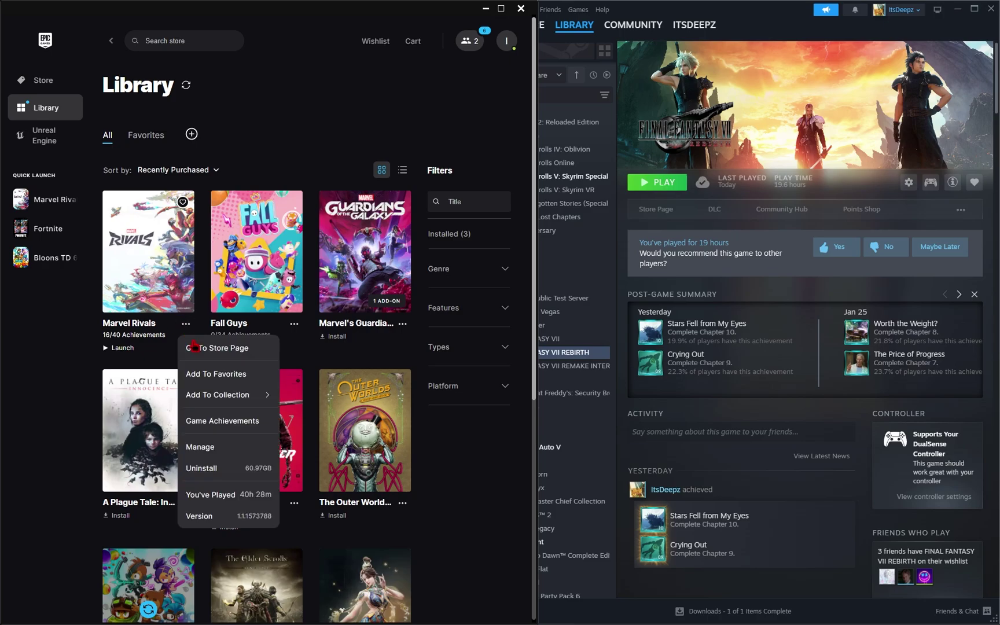
pyautogui.click(239, 451)
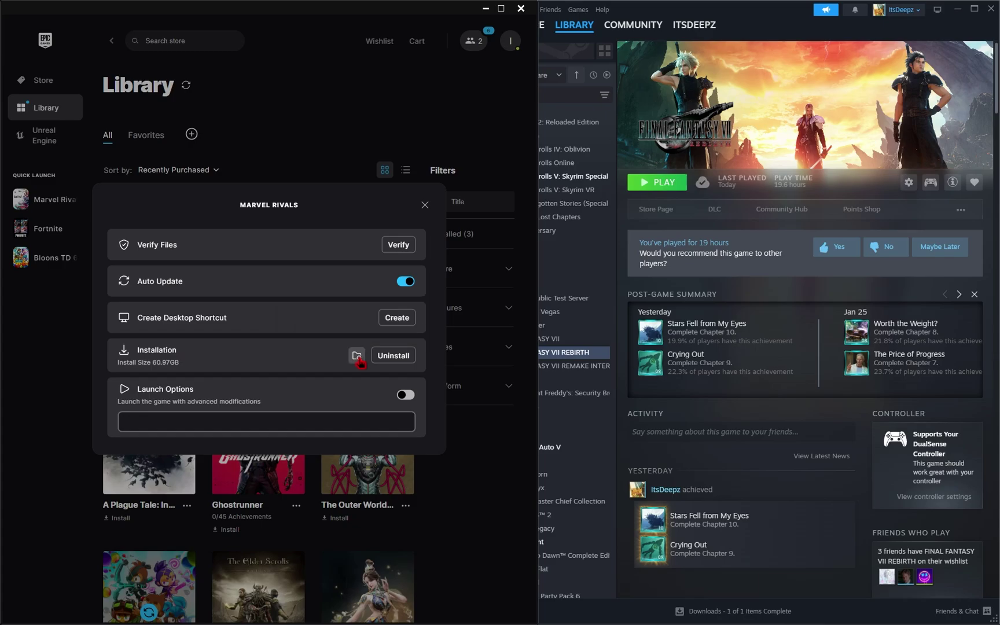
pyautogui.click(598, 356)
# Browse FINAL FANTASY VII REBIRTH's local files from its Steam Manage menu.
pyautogui.rightClick(598, 355)
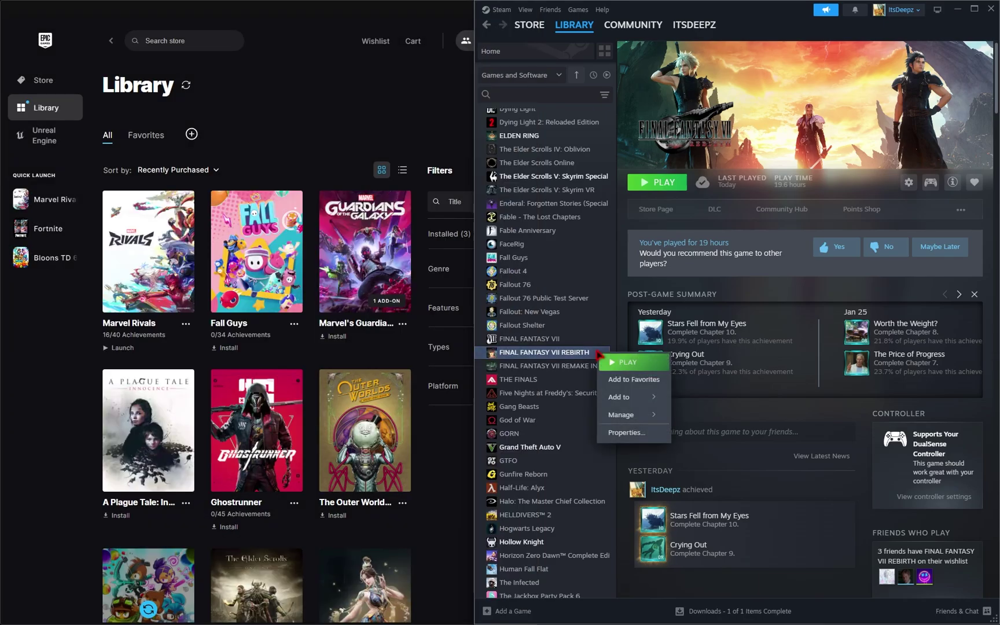
pyautogui.moveTo(631, 415)
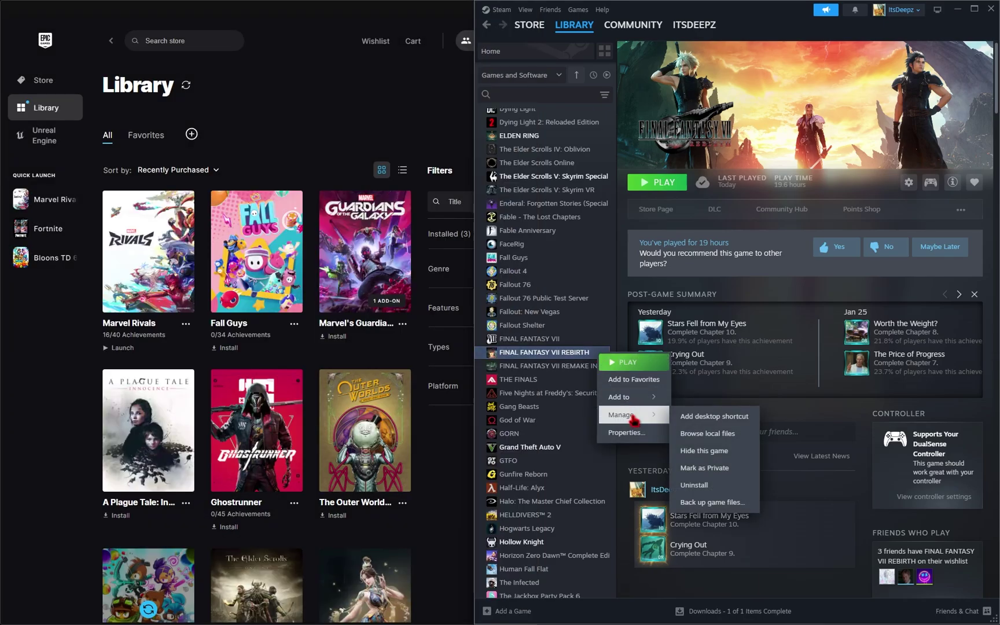
pyautogui.click(753, 441)
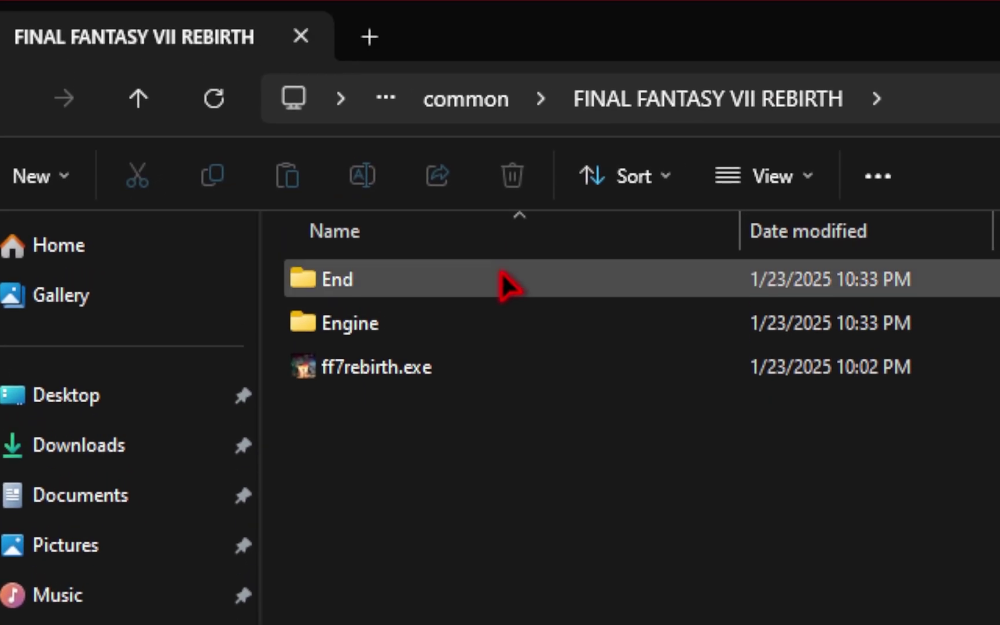
# Go into End\Content\Paks, view the New Folder option, and select the ~mods folder.
pyautogui.doubleClick(403, 286)
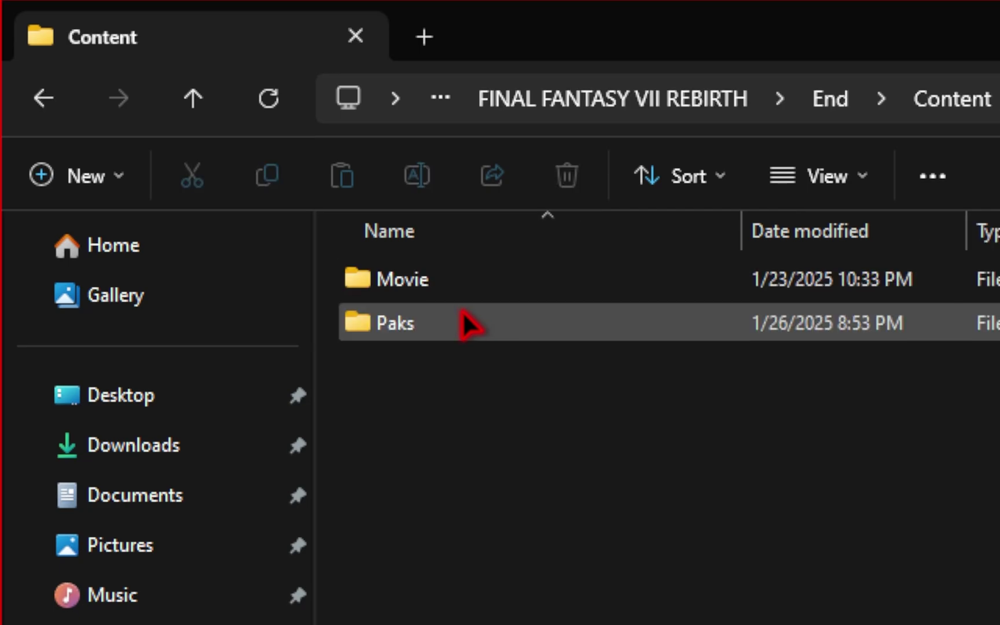
pyautogui.doubleClick(463, 311)
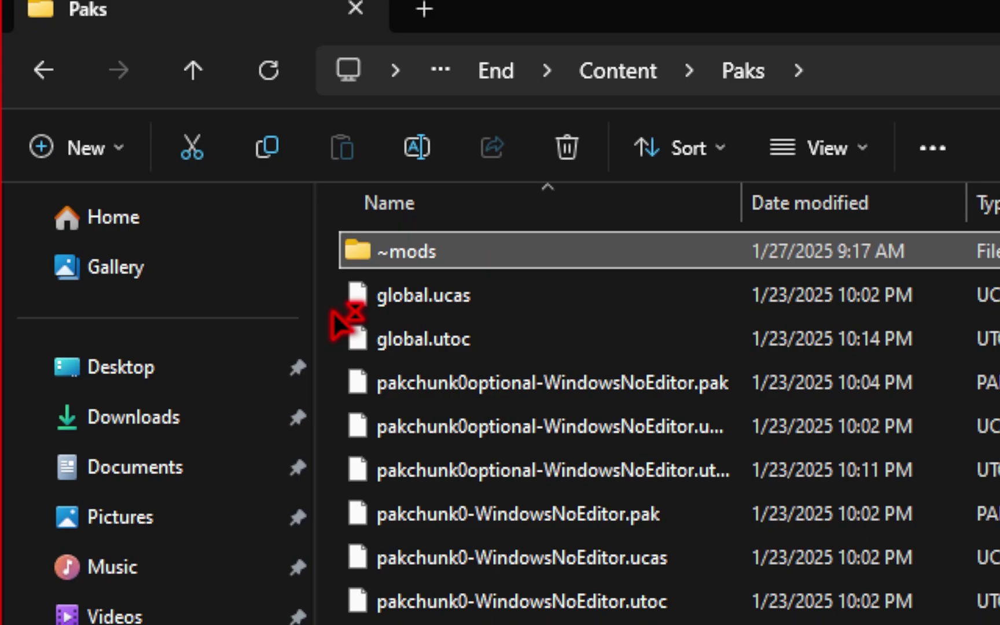
pyautogui.rightClick(333, 341)
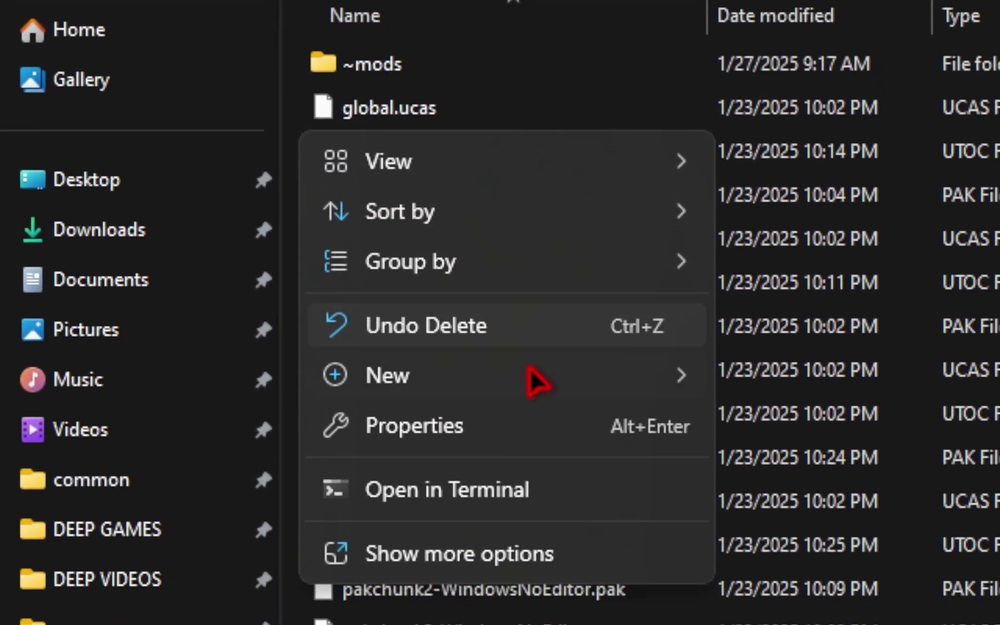
pyautogui.moveTo(582, 574)
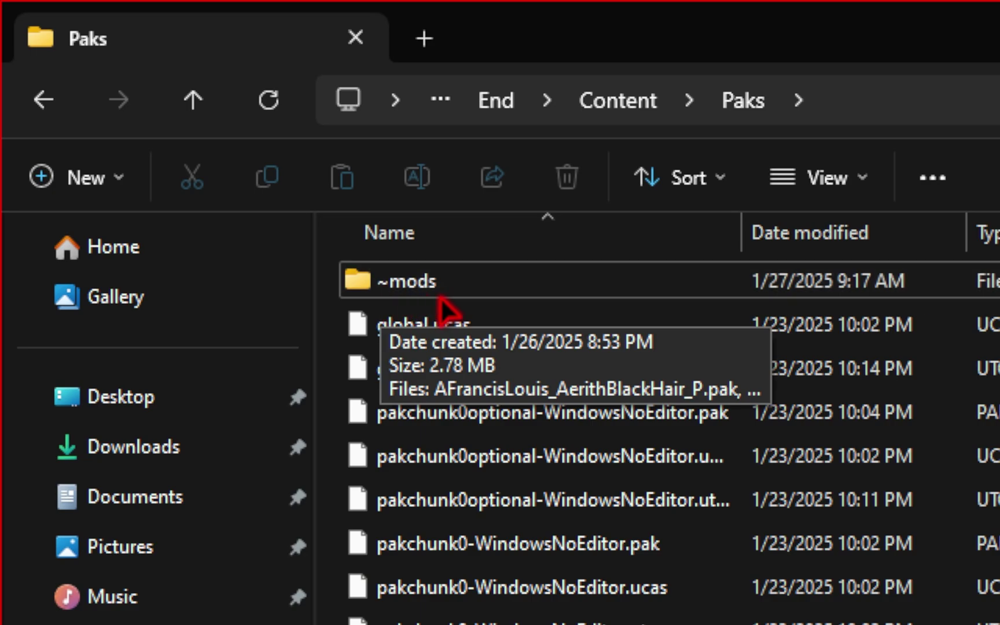
pyautogui.click(489, 277)
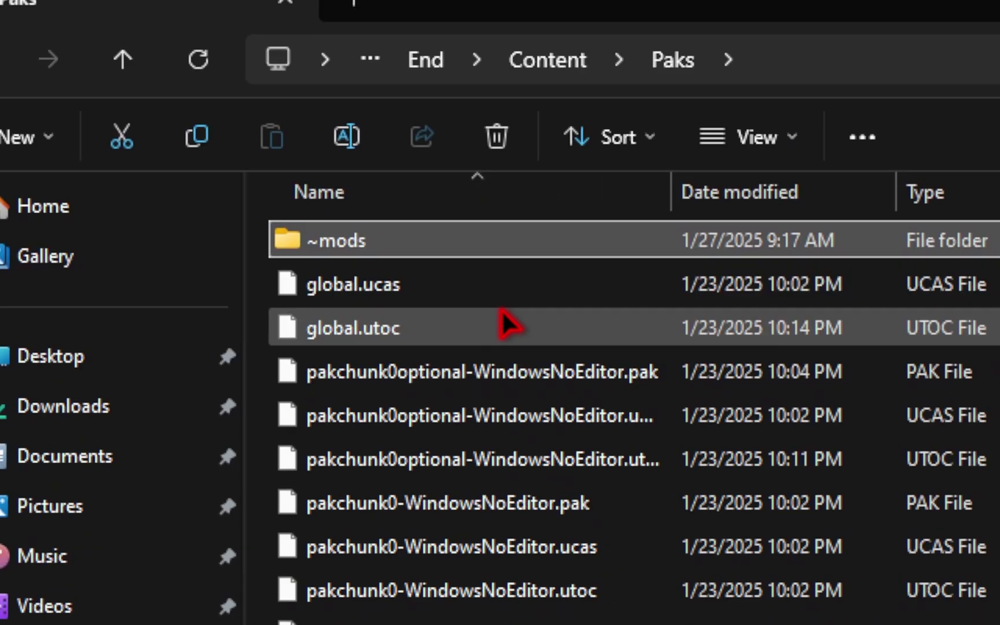
pyautogui.scroll(-6, 572, 364)
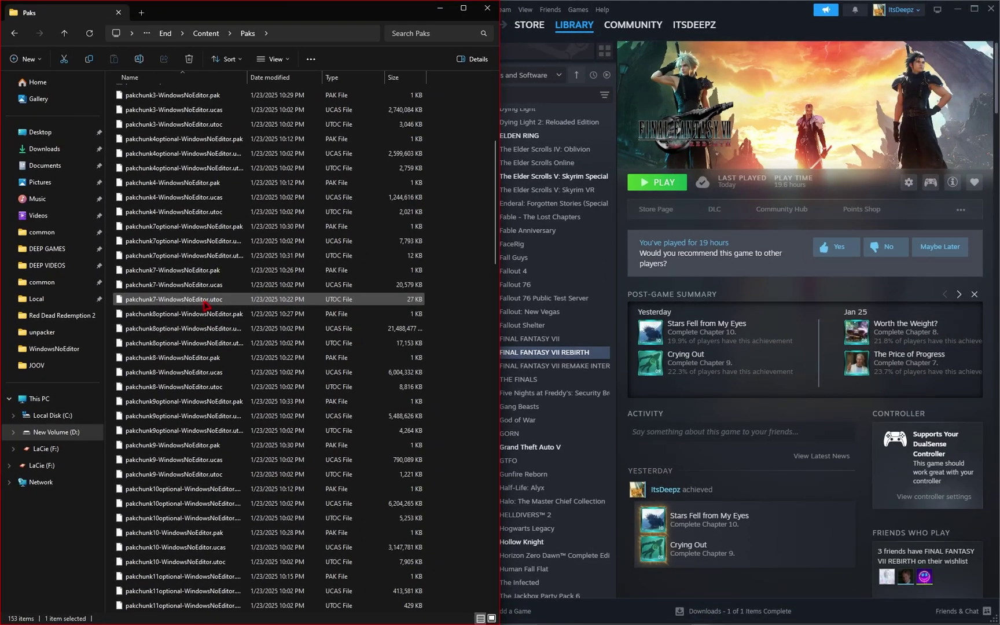
pyautogui.scroll(6, 205, 306)
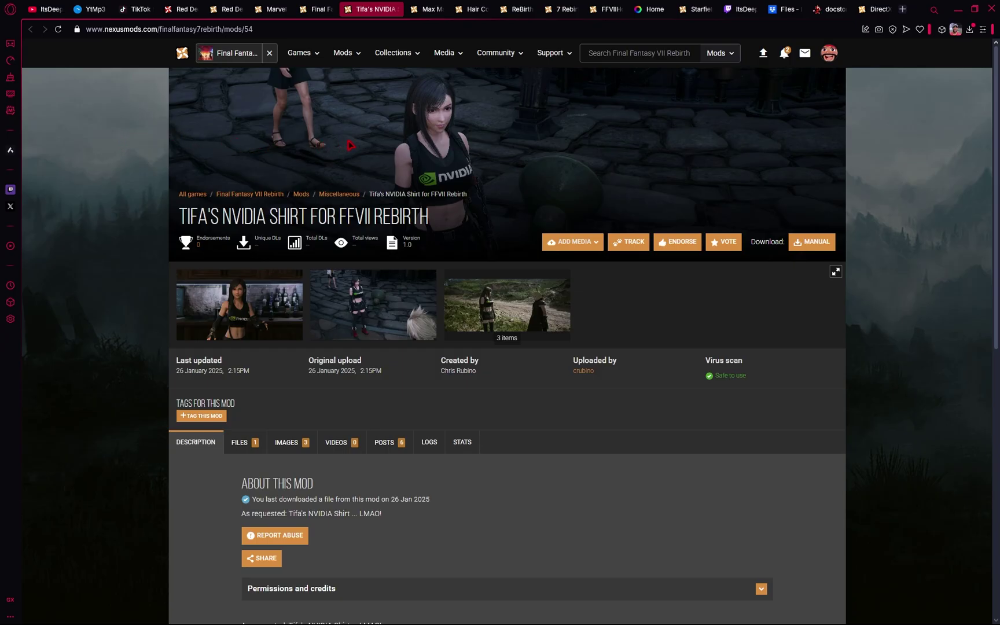
# Read the Tifa's NVIDIA Shirt install notes, then bring up the mod's FILES list.
pyautogui.scroll(-5, 579, 150)
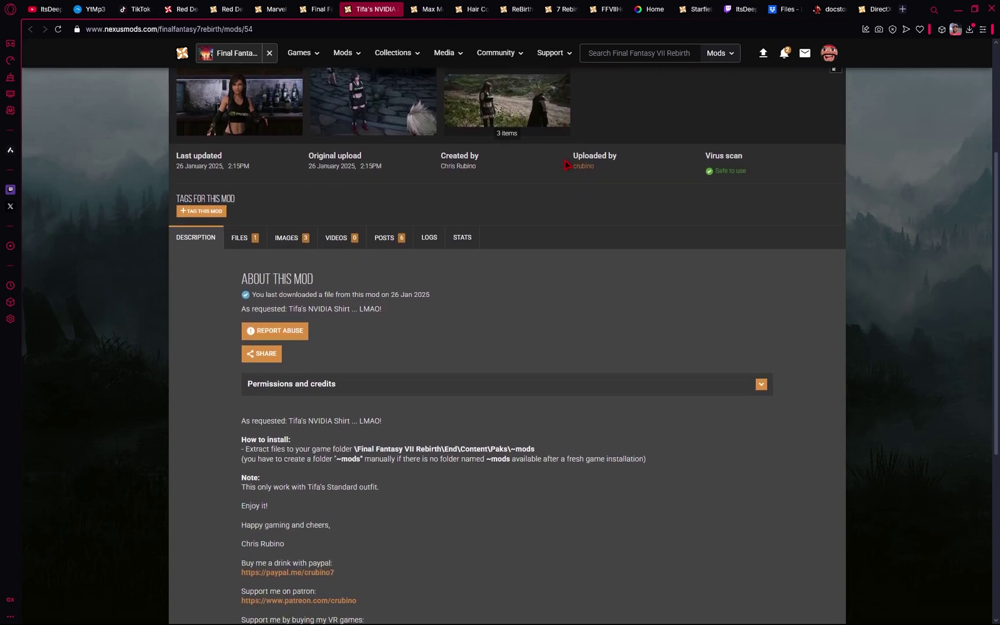
pyautogui.scroll(5, 567, 165)
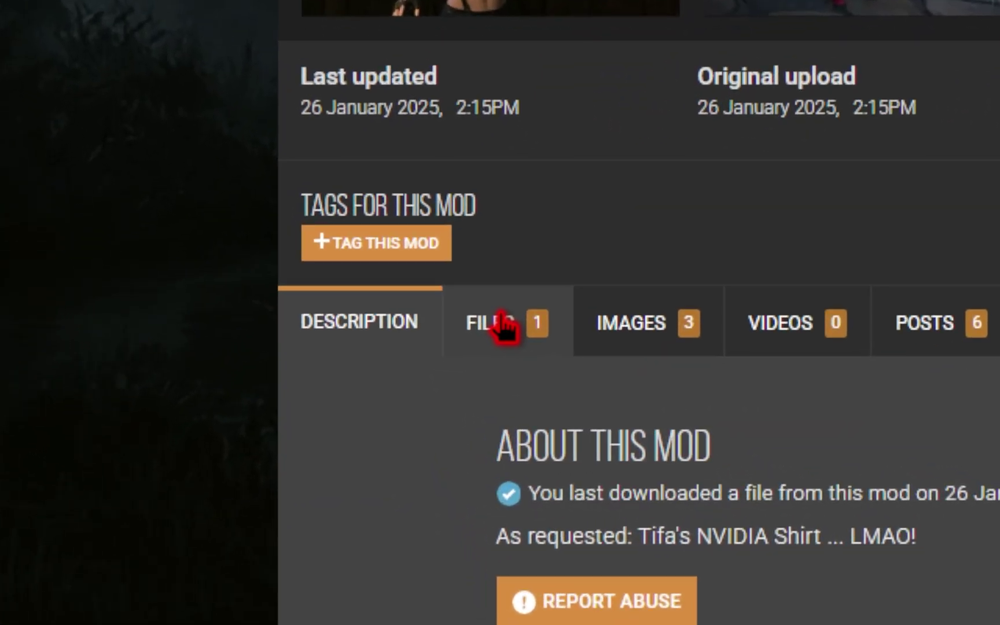
pyautogui.click(494, 315)
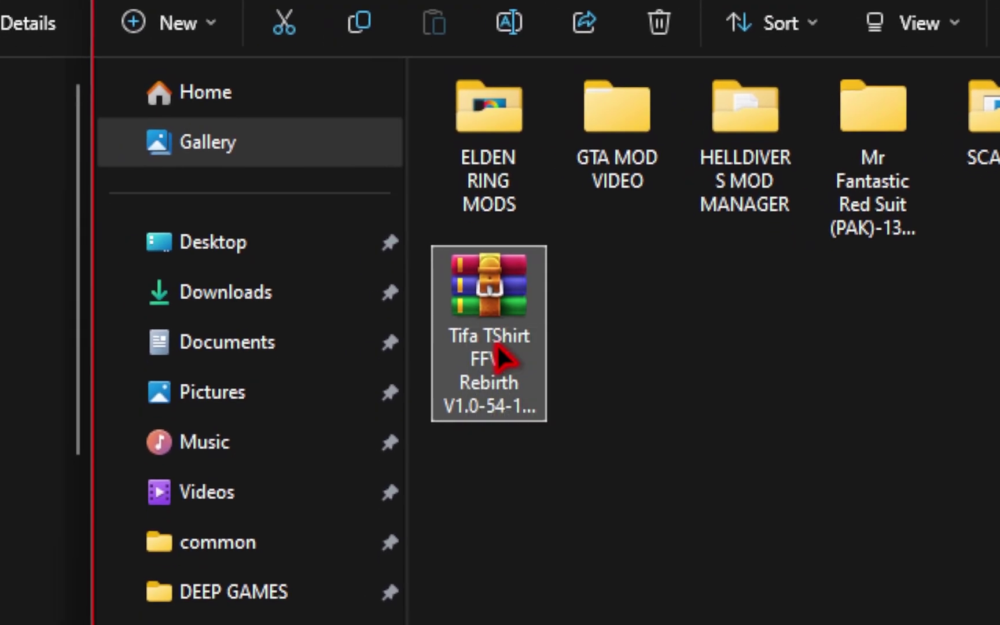
# Extract the Tifa TShirt FFVII Rebirth V1.0 zip with WinRAR's Extract files option.
pyautogui.moveTo(521, 326)
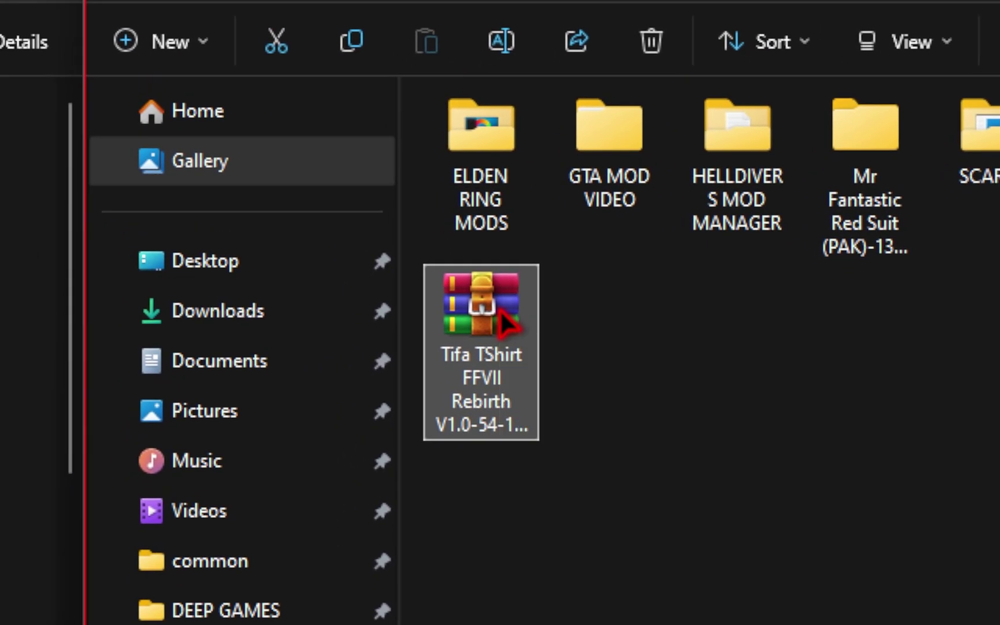
pyautogui.rightClick(500, 310)
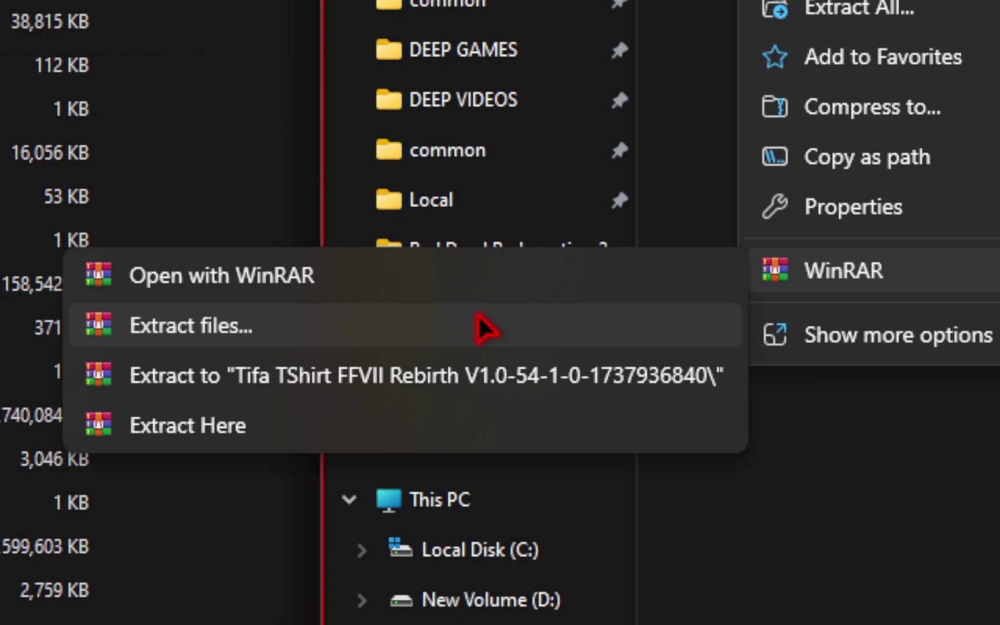
pyautogui.click(32, 375)
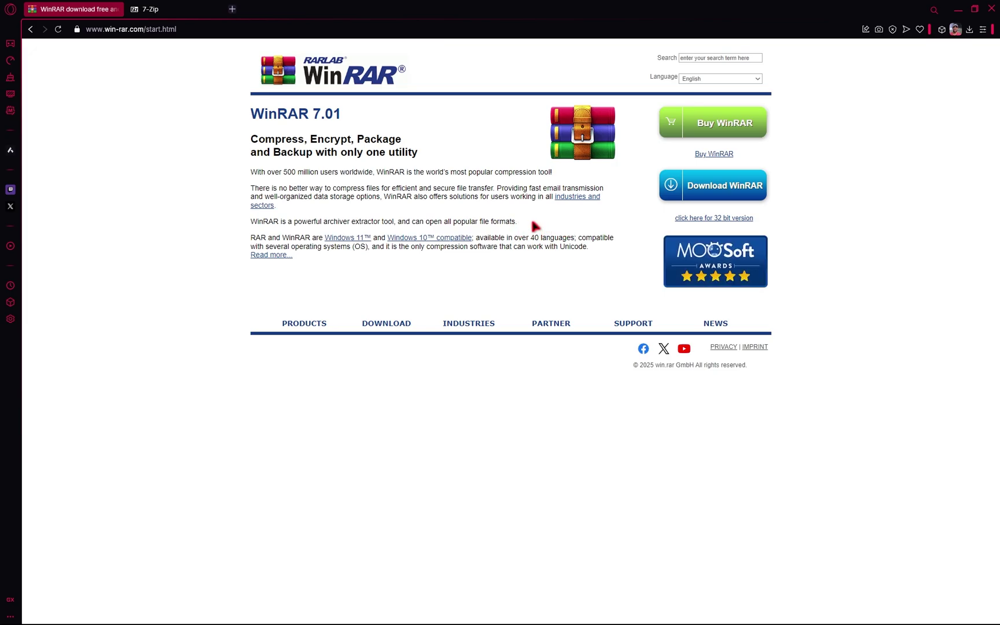
# Switch from the WinRAR download page to the 7-Zip 24.09 download page.
pyautogui.hotkey('ctrl', 'Tab')
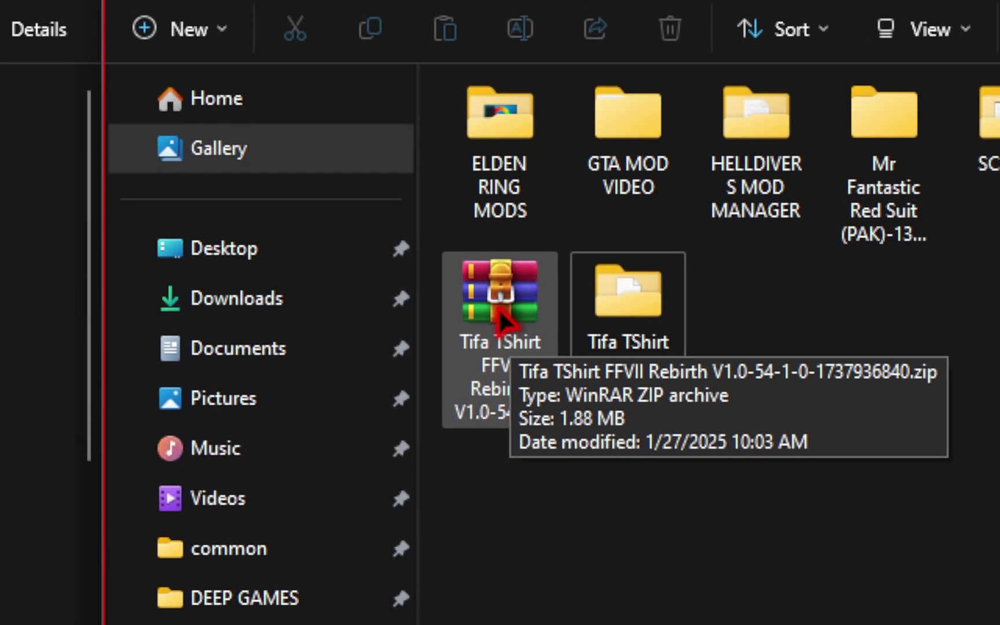
# Set WinRAR archiver as the default app for .zip files via Open with.
pyautogui.click(501, 318)
pyautogui.rightClick(501, 318)
pyautogui.moveTo(771, 459)
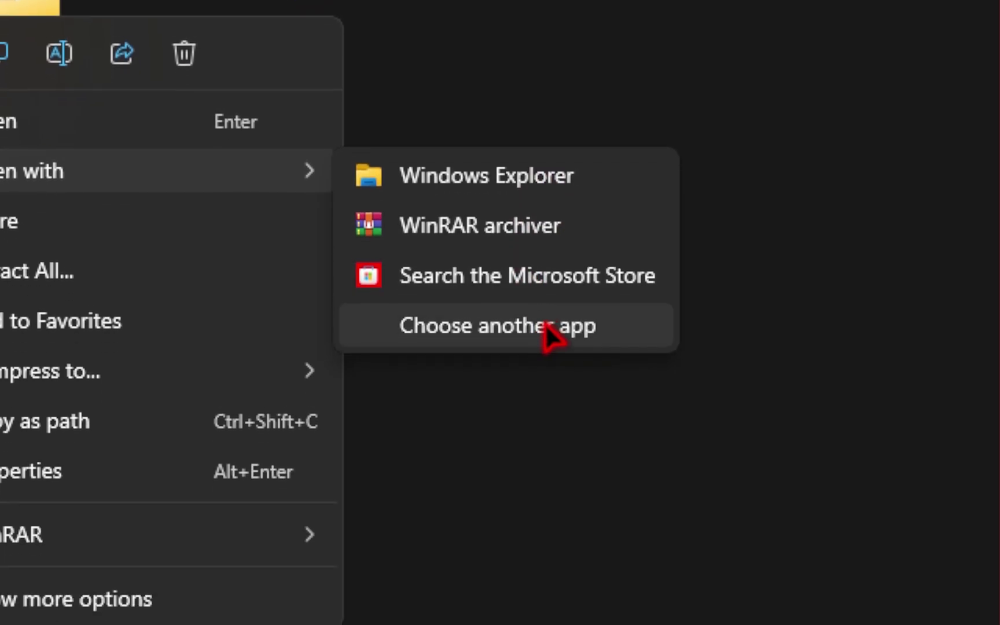
pyautogui.click(545, 312)
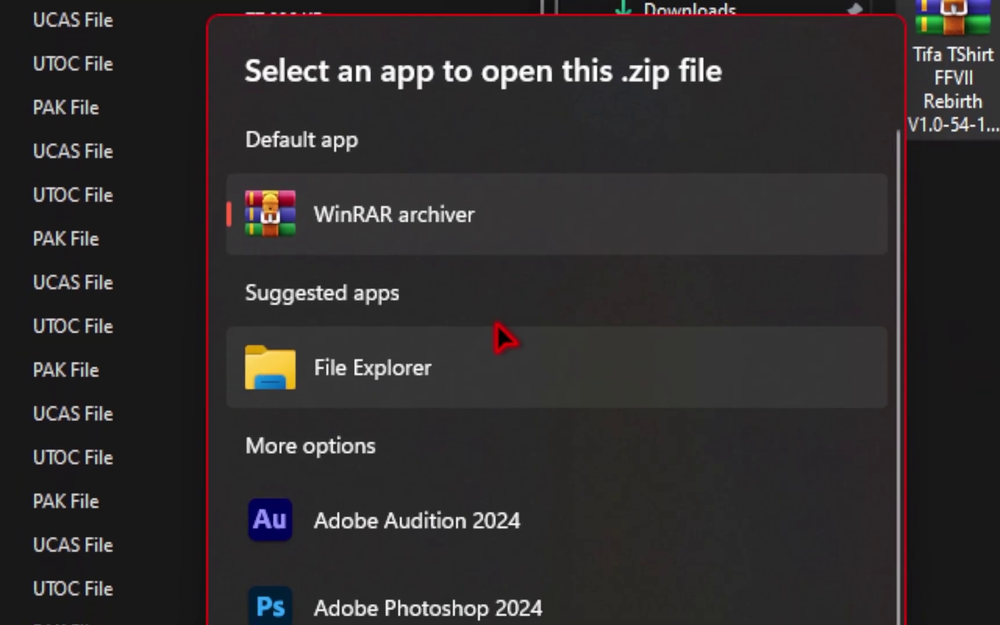
pyautogui.scroll(-3, 499, 315)
pyautogui.scroll(3, 499, 313)
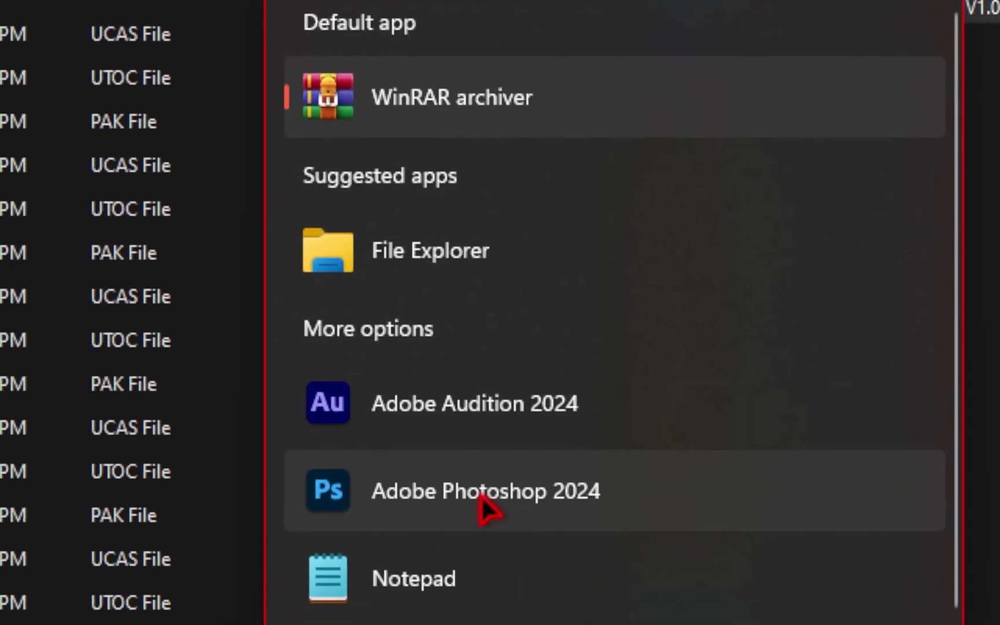
pyautogui.scroll(-5, 482, 507)
pyautogui.click(510, 372)
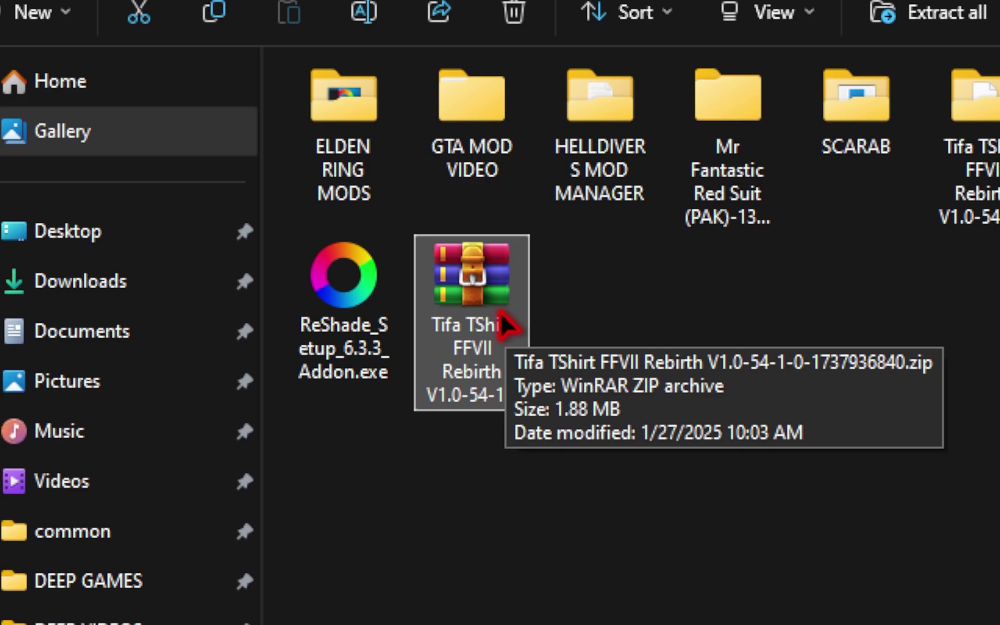
pyautogui.click(978, 174)
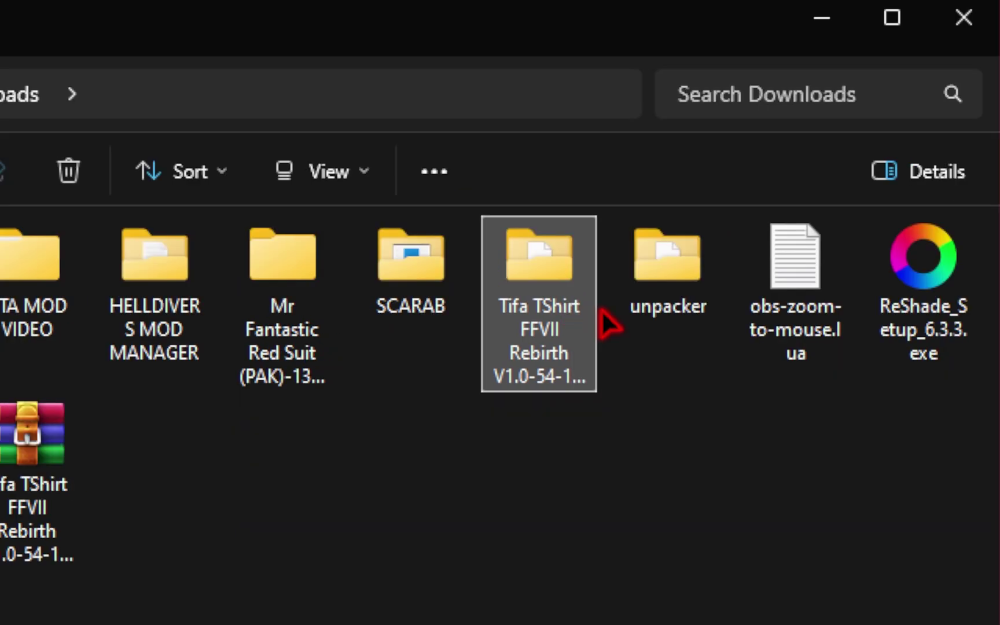
# Drag the TifaNVIDIA .pak, .ucas and .utoc files into ~mods and check them there.
pyautogui.doubleClick(564, 273)
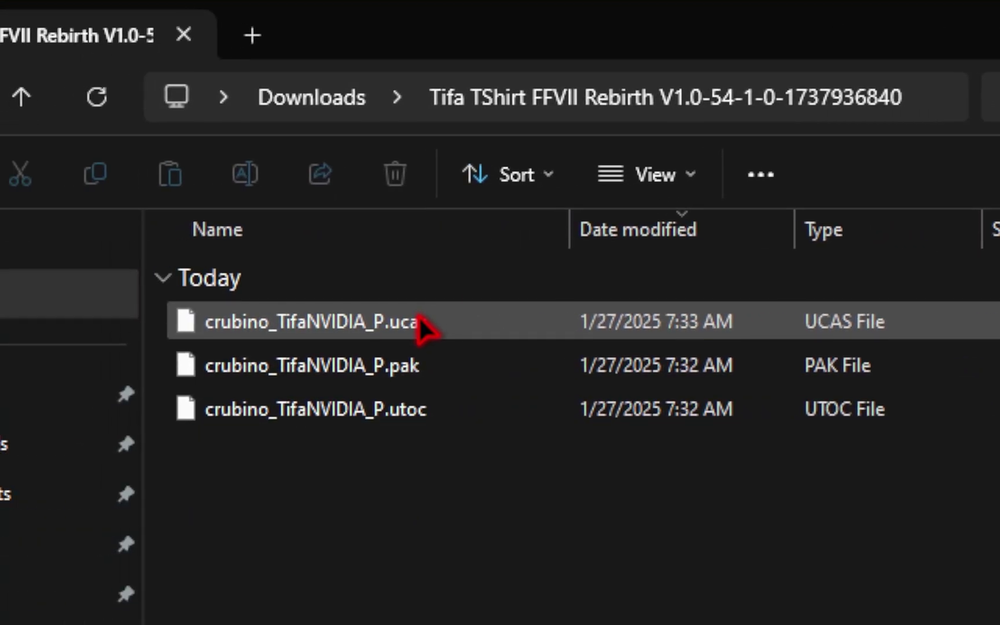
pyautogui.moveTo(497, 376); pyautogui.dragTo(472, 244)
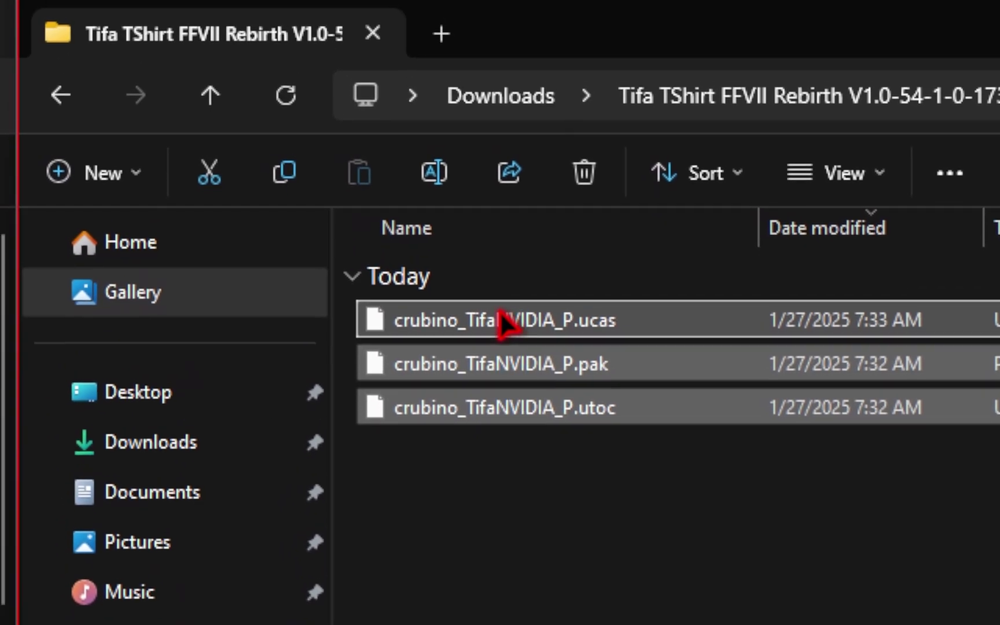
pyautogui.moveTo(502, 316); pyautogui.dragTo(0, 279)
pyautogui.moveTo(488, 285); pyautogui.dragTo(348, 283)
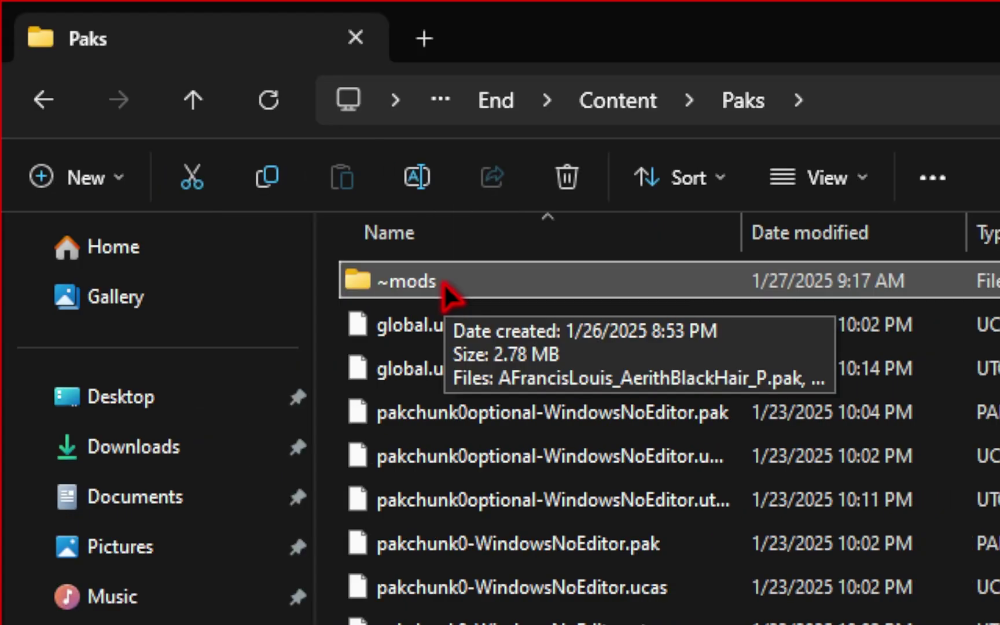
pyautogui.doubleClick(347, 283)
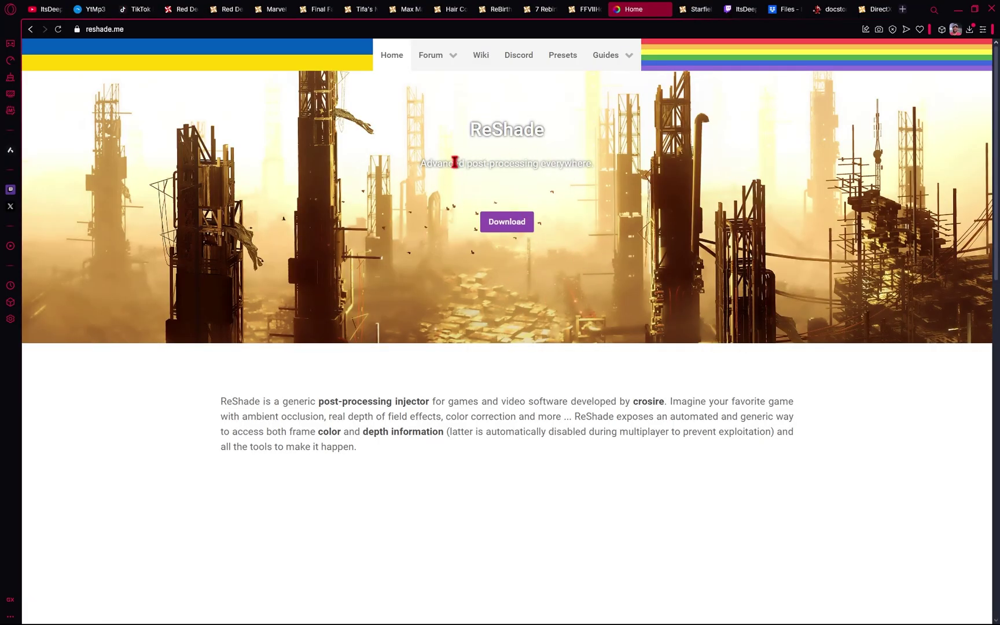
# Download the ReShade 6.3.3 setup from reshade.me's download section.
pyautogui.click(515, 226)
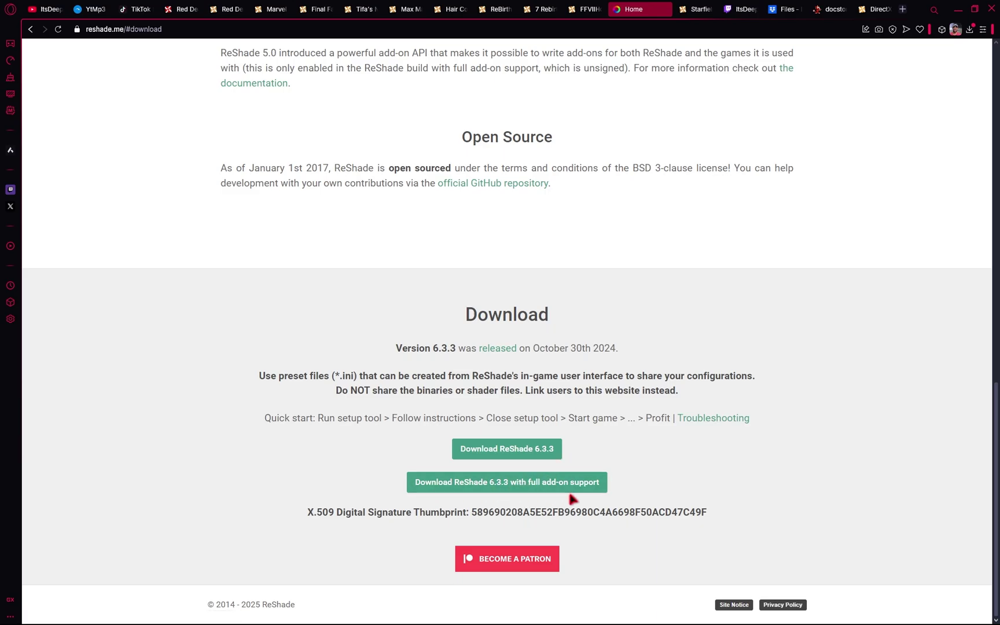
pyautogui.hotkey('ctrl', 'w')
pyautogui.scroll(-3, 621, 375)
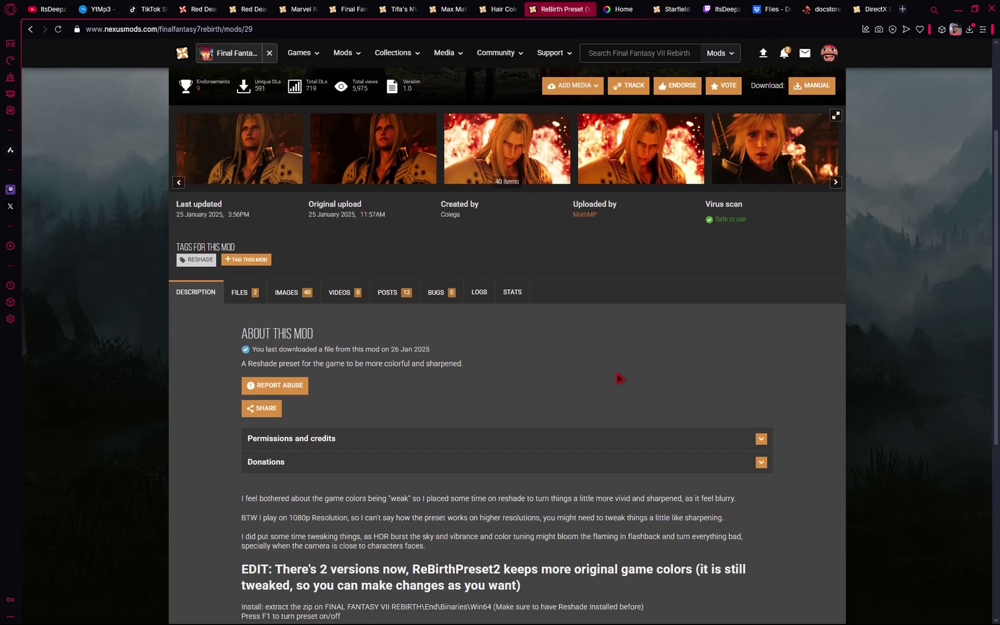
pyautogui.scroll(-2, 237, 370)
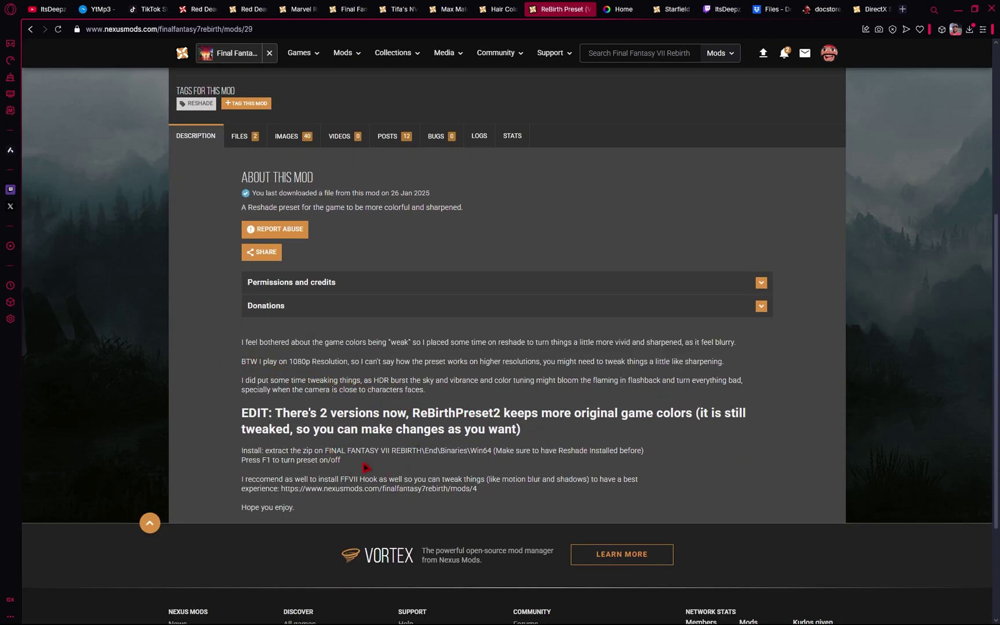
pyautogui.hotkey('ctrl', 'Tab')
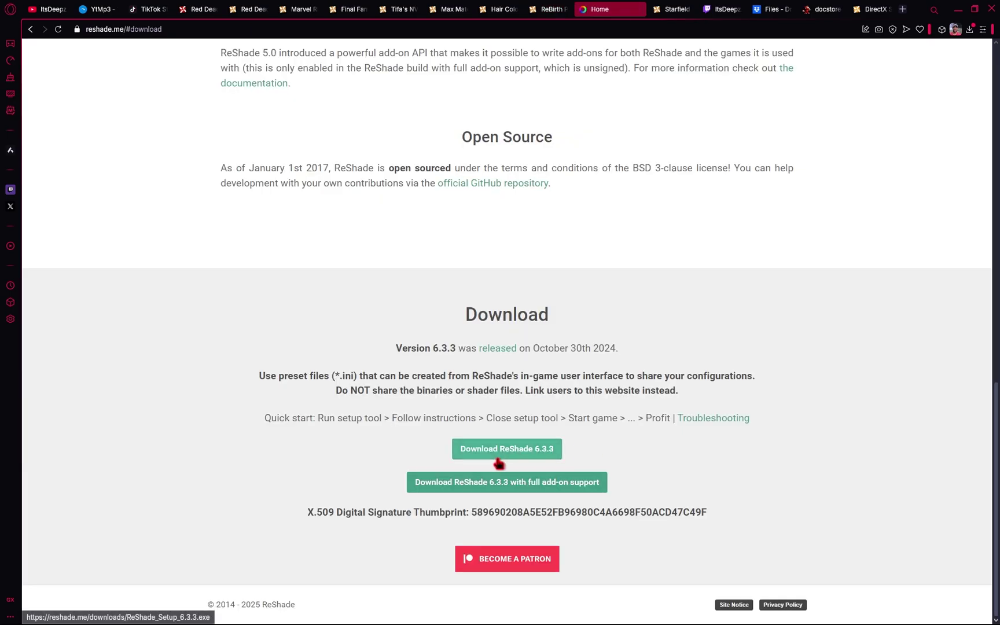
pyautogui.click(548, 455)
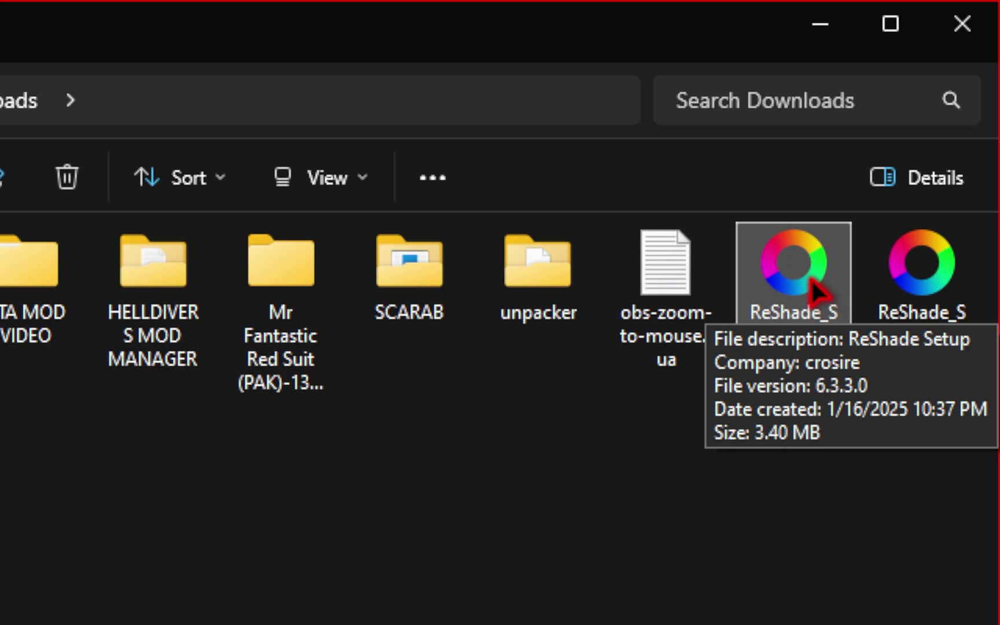
# Run ReShade_Setup_6.3.3.exe and pick the ff7rebirth_ entry (End\Binaries\Win64) as target.
pyautogui.doubleClick(817, 289)
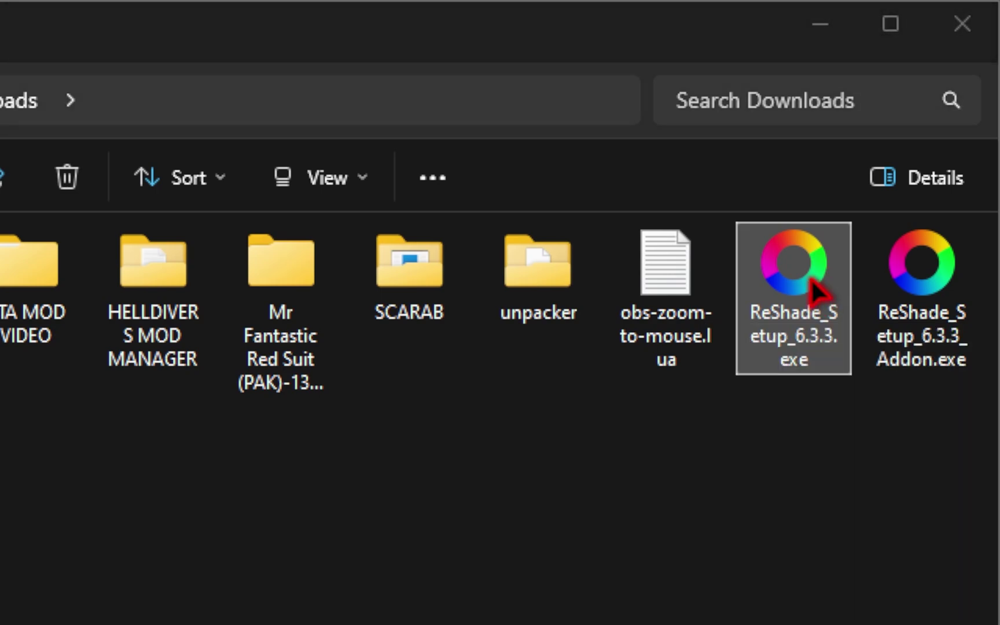
pyautogui.scroll(-6, 503, 324)
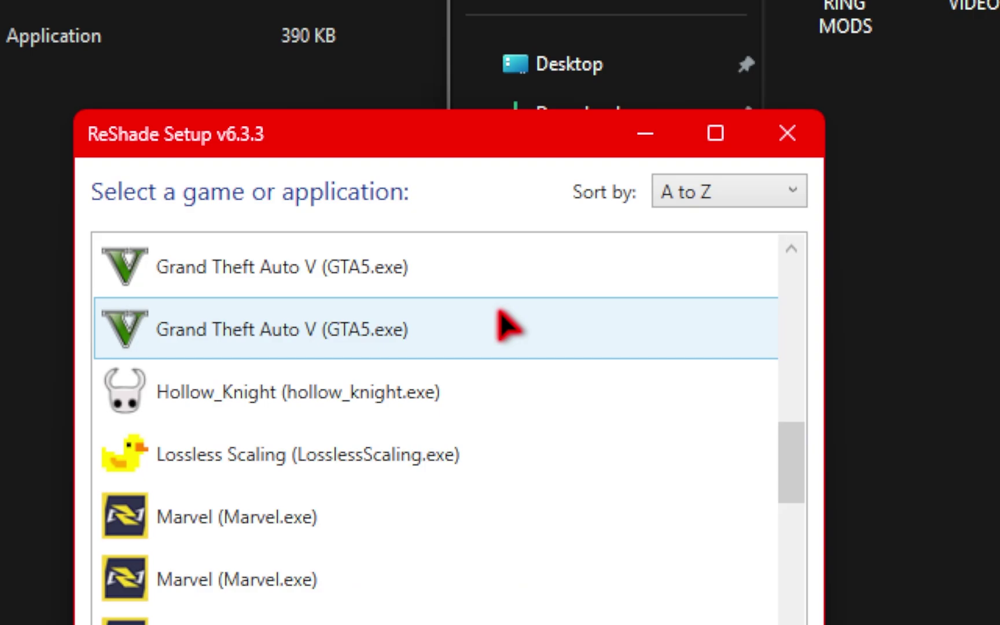
pyautogui.scroll(3, 502, 325)
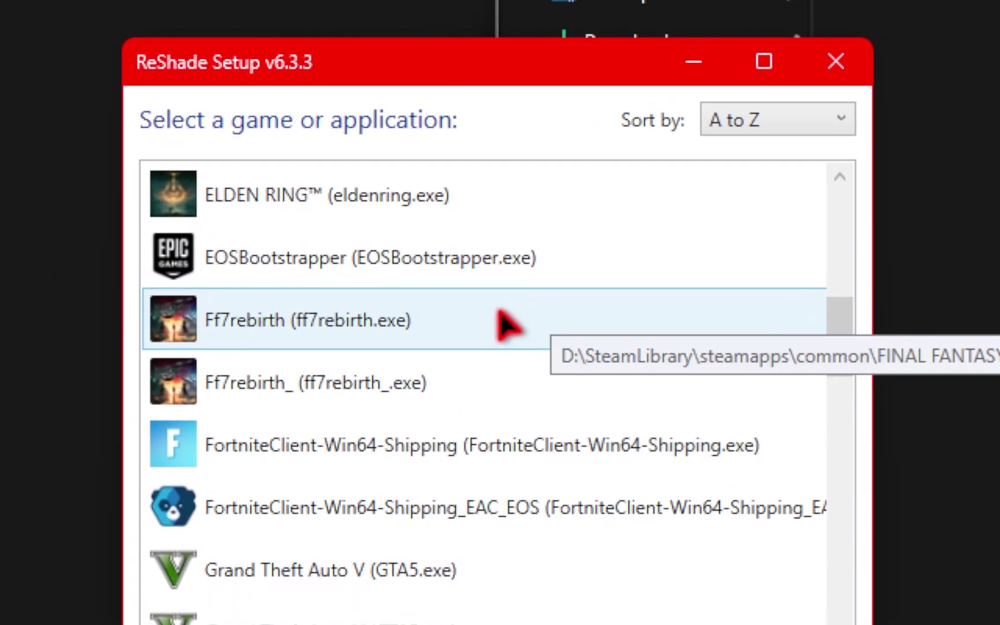
pyautogui.click(462, 395)
pyautogui.click(503, 344)
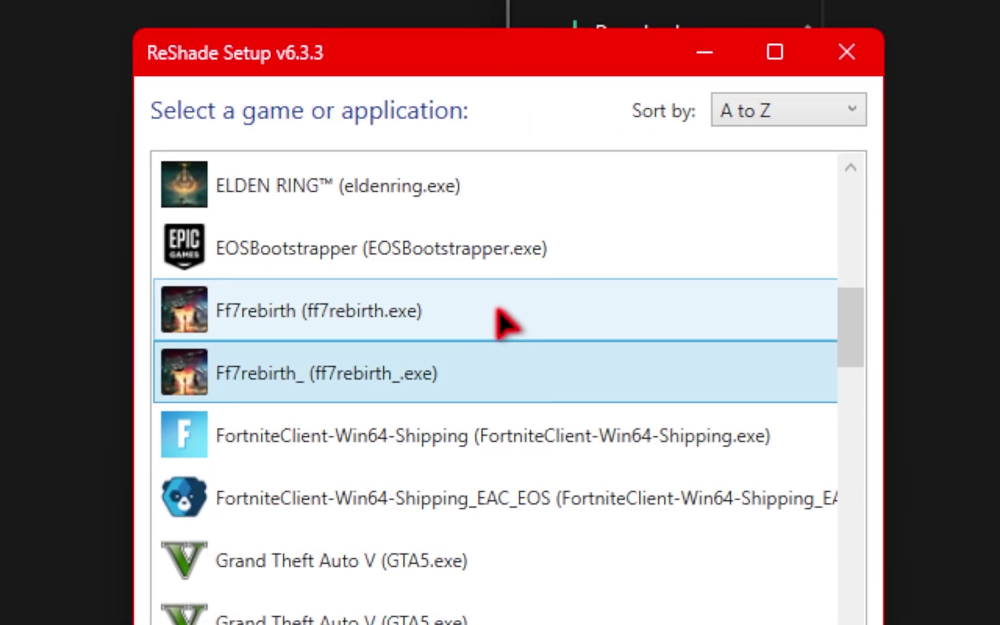
pyautogui.click(504, 324)
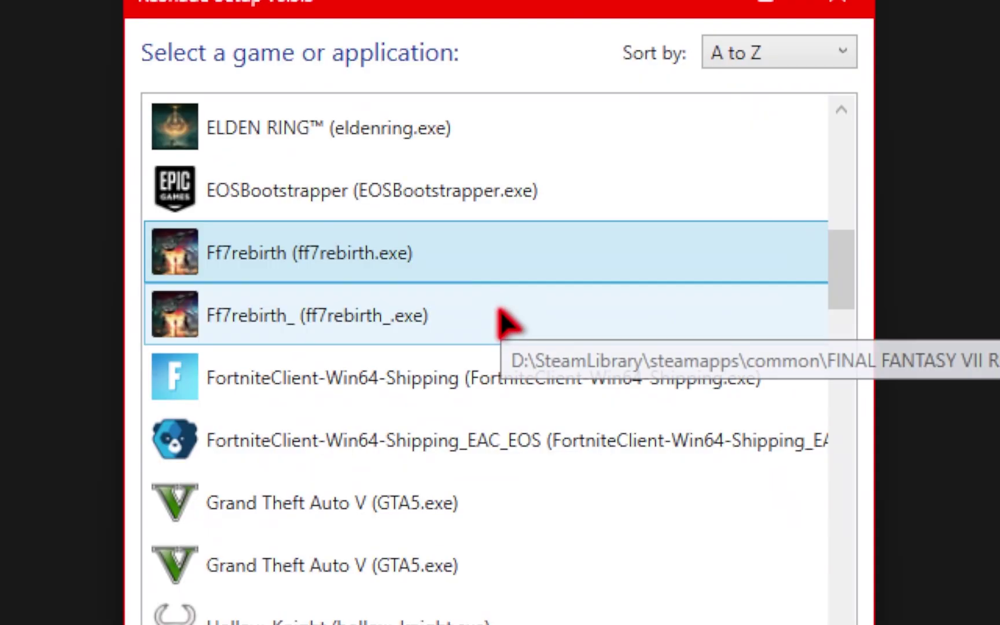
pyautogui.click(506, 324)
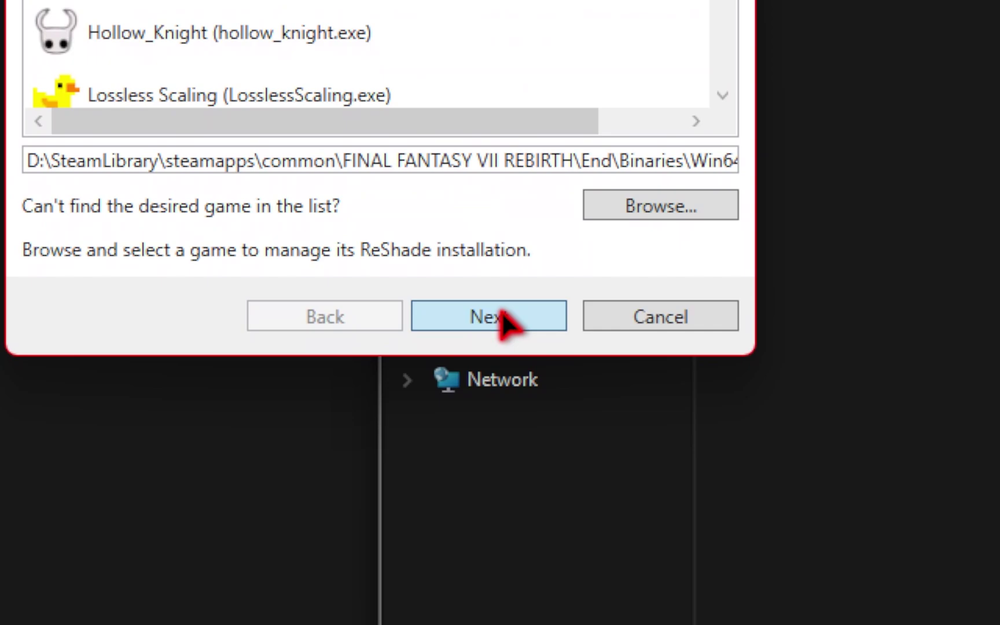
# Keep DirectX 10/11/12, toggle all effect packages, install ReShade, and close the setup.
pyautogui.click(513, 369)
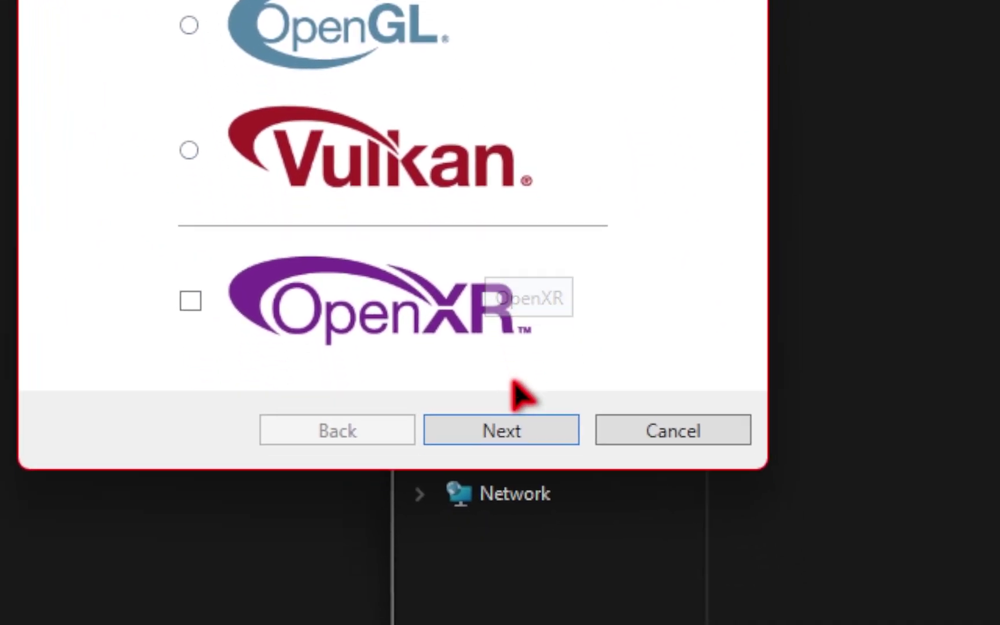
pyautogui.click(506, 327)
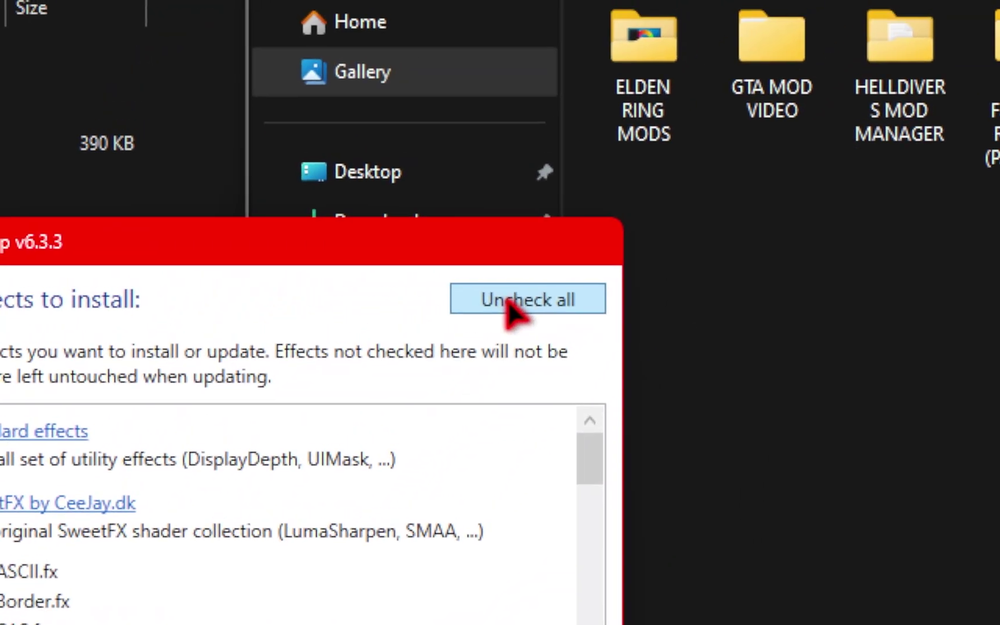
pyautogui.click(512, 308)
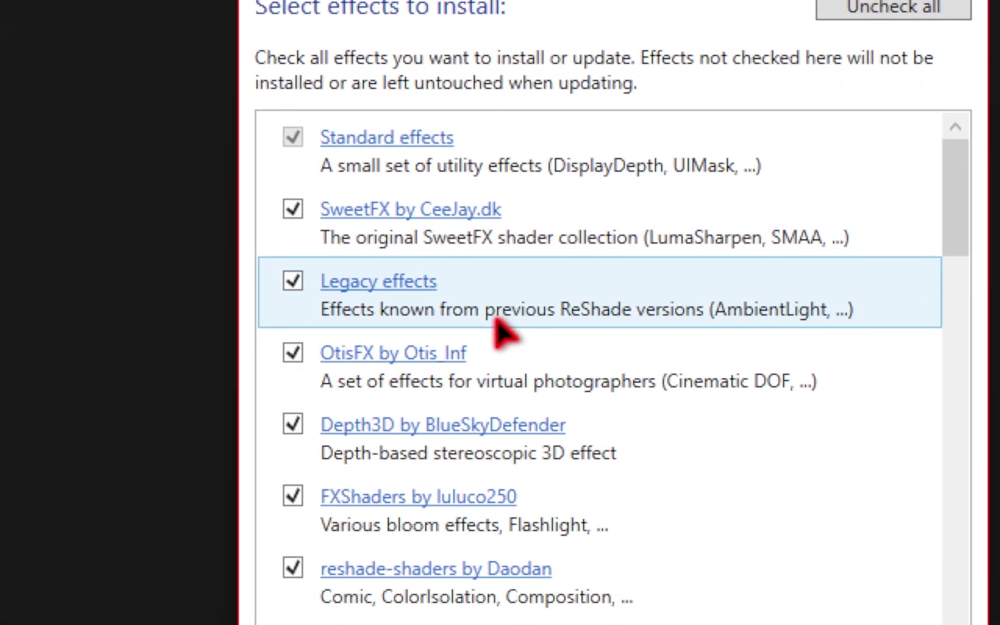
pyautogui.scroll(-3, 500, 313)
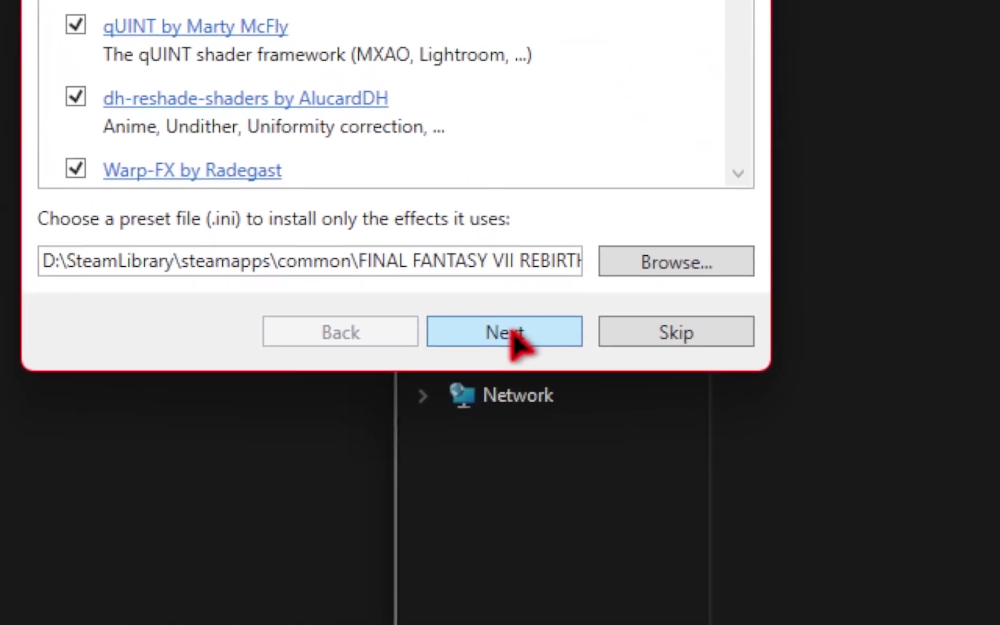
pyautogui.click(512, 329)
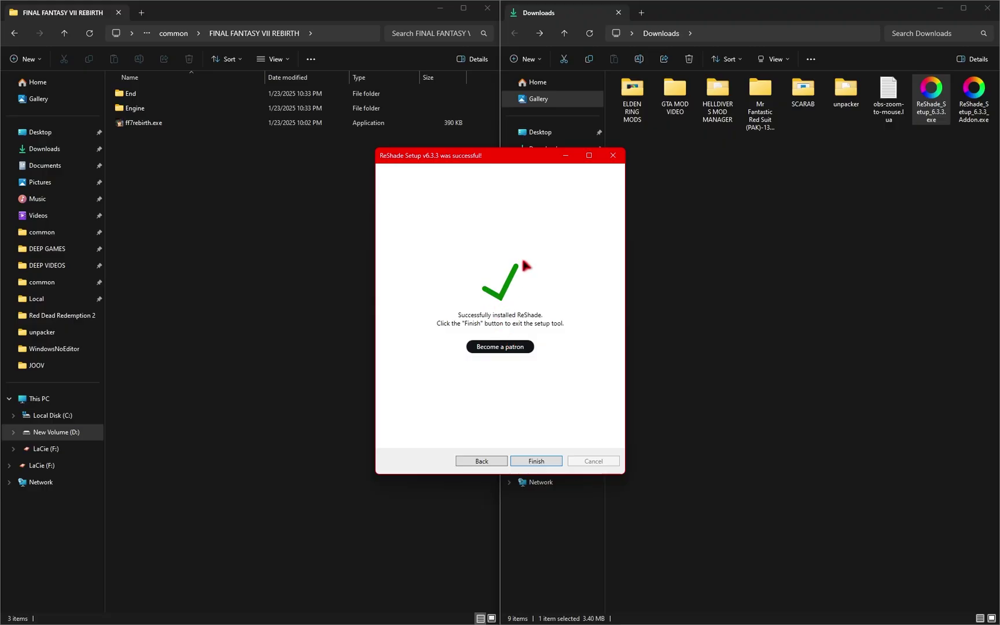
pyautogui.click(539, 462)
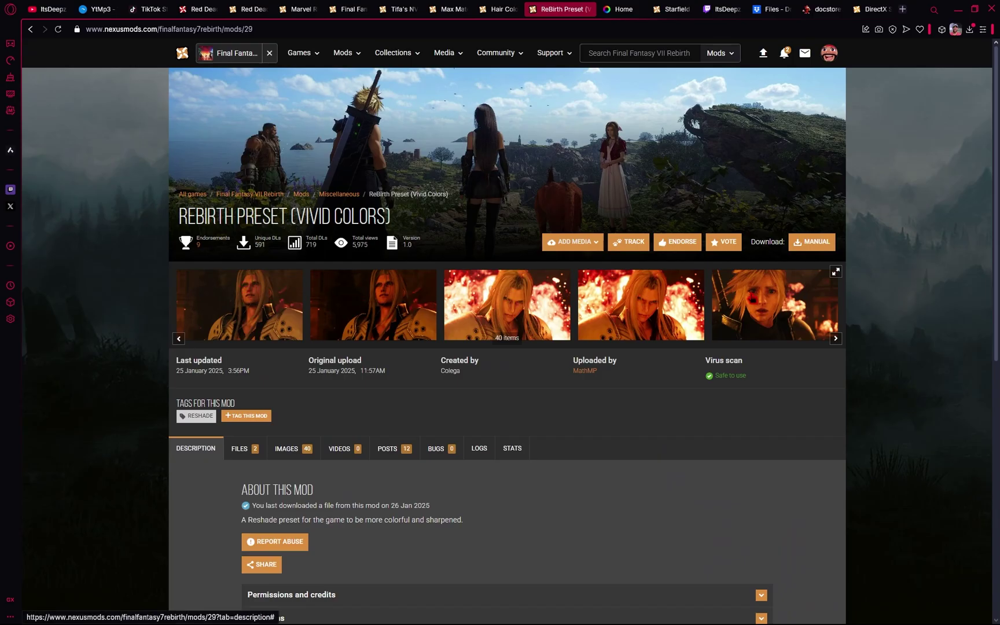
# Show the ReBirth Preset mod's Main Files: RebirthPreset (Vivid Colors) and ReBirthPreset2.
pyautogui.click(253, 455)
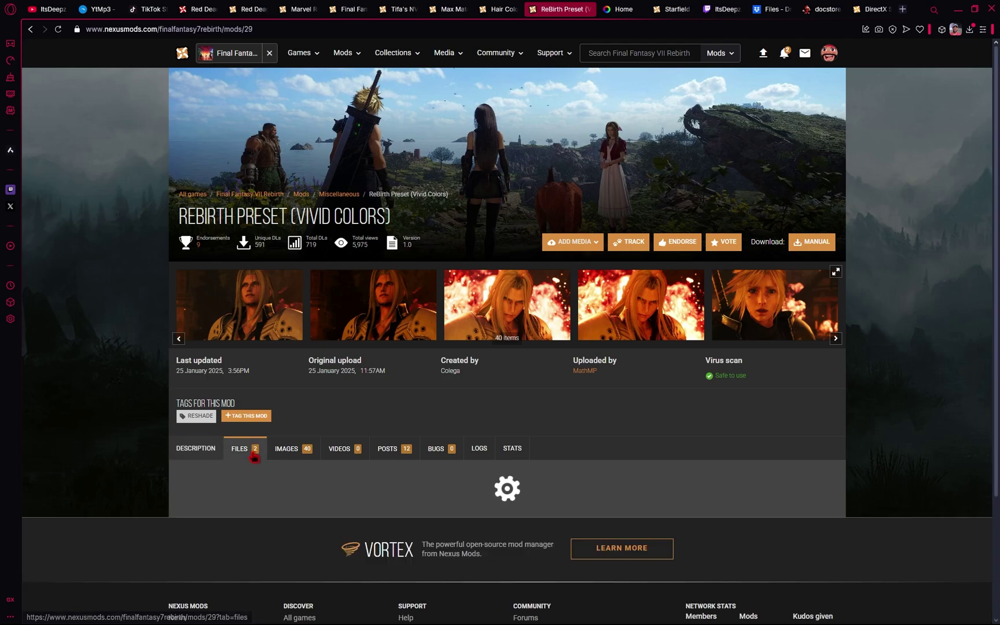
pyautogui.scroll(-3, 408, 416)
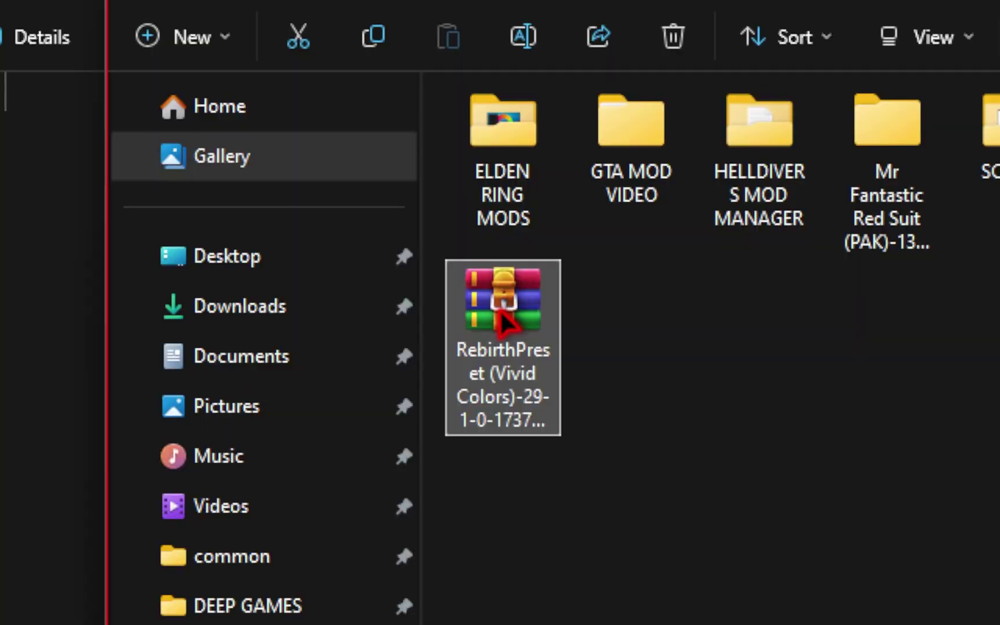
# Extract the Vivid Colors preset archive into its own folder and select all four preset files.
pyautogui.rightClick(500, 310)
pyautogui.moveTo(514, 343)
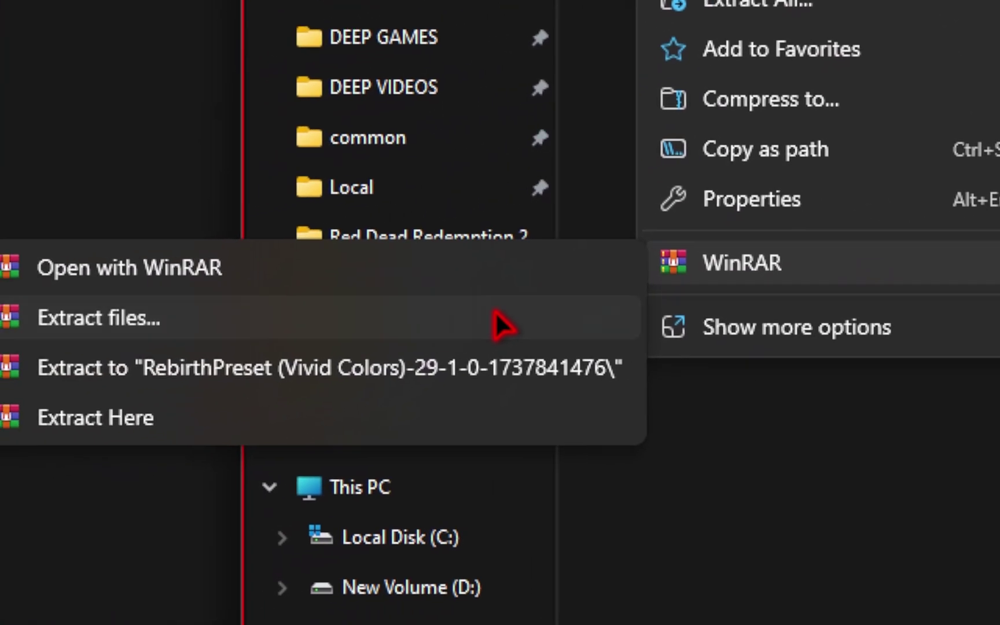
pyautogui.click(107, 441)
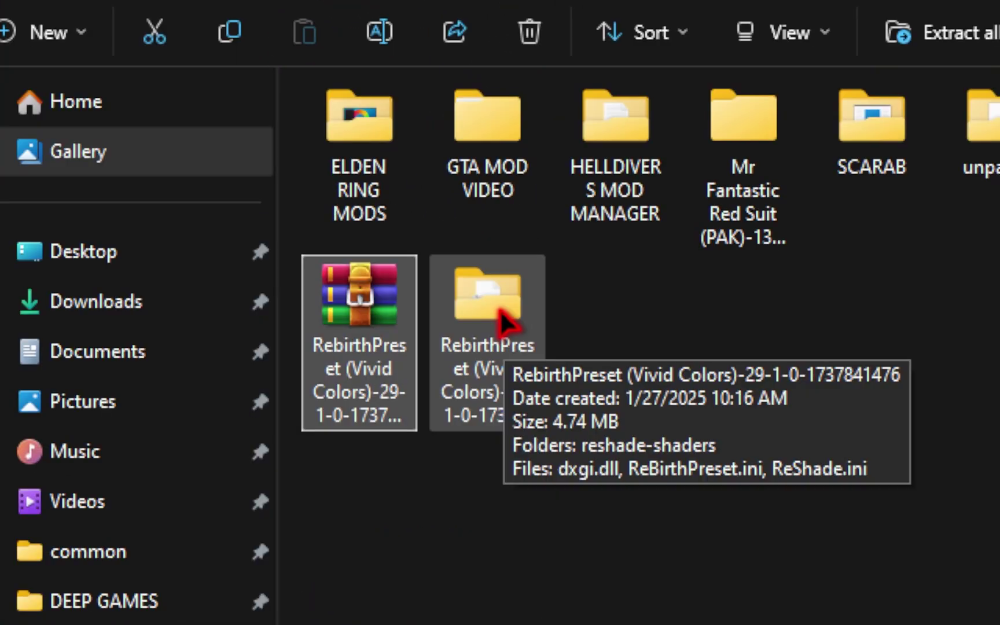
pyautogui.doubleClick(500, 311)
pyautogui.moveTo(458, 444); pyautogui.dragTo(461, 179)
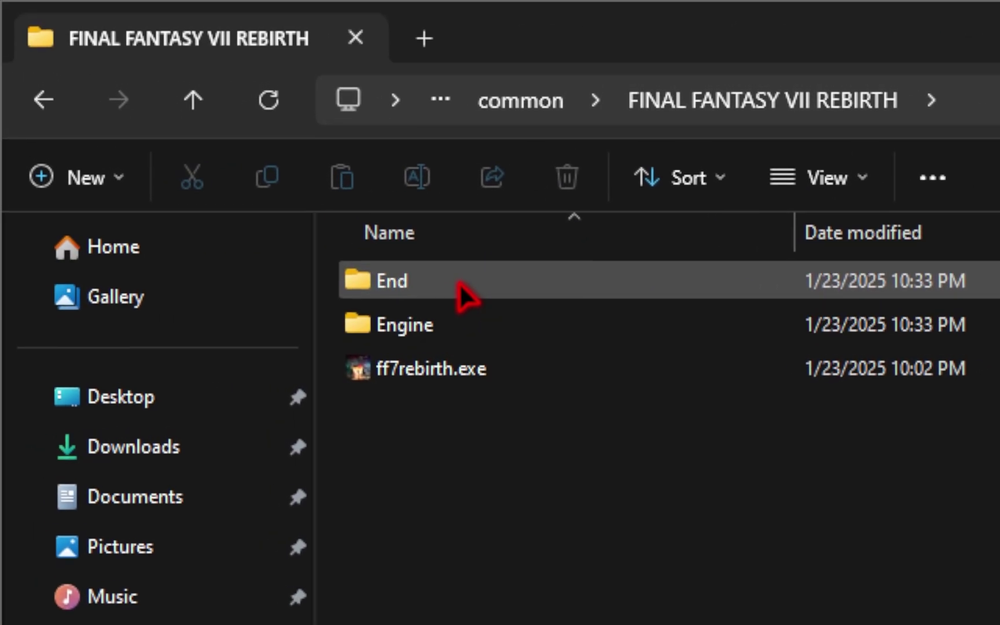
# Copy the four preset files into End\Binaries\Win64, replacing the existing copies.
pyautogui.doubleClick(459, 281)
pyautogui.doubleClick(458, 282)
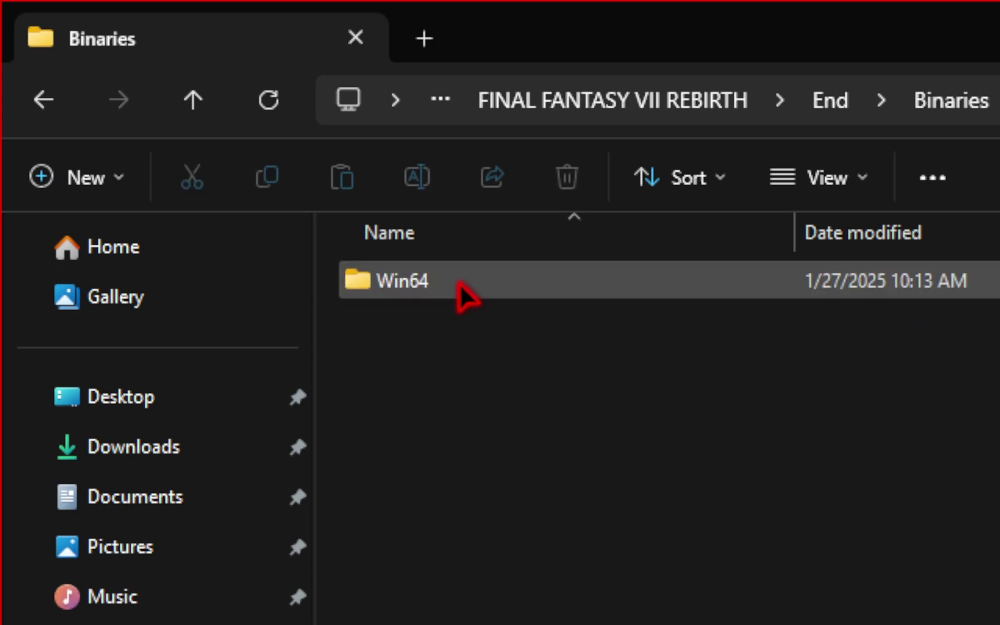
pyautogui.doubleClick(458, 282)
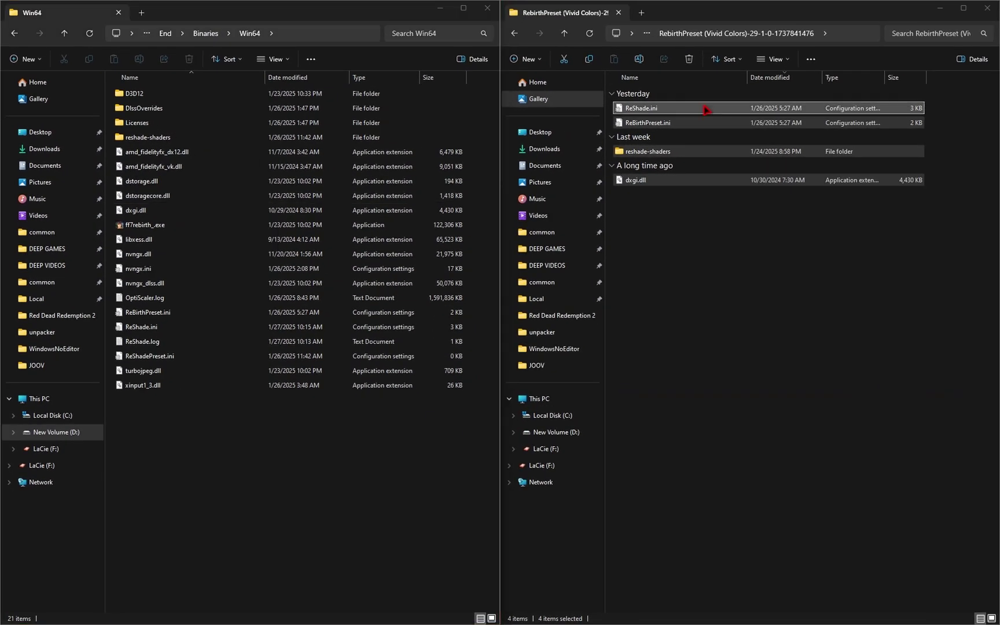
pyautogui.moveTo(630, 120); pyautogui.dragTo(184, 278)
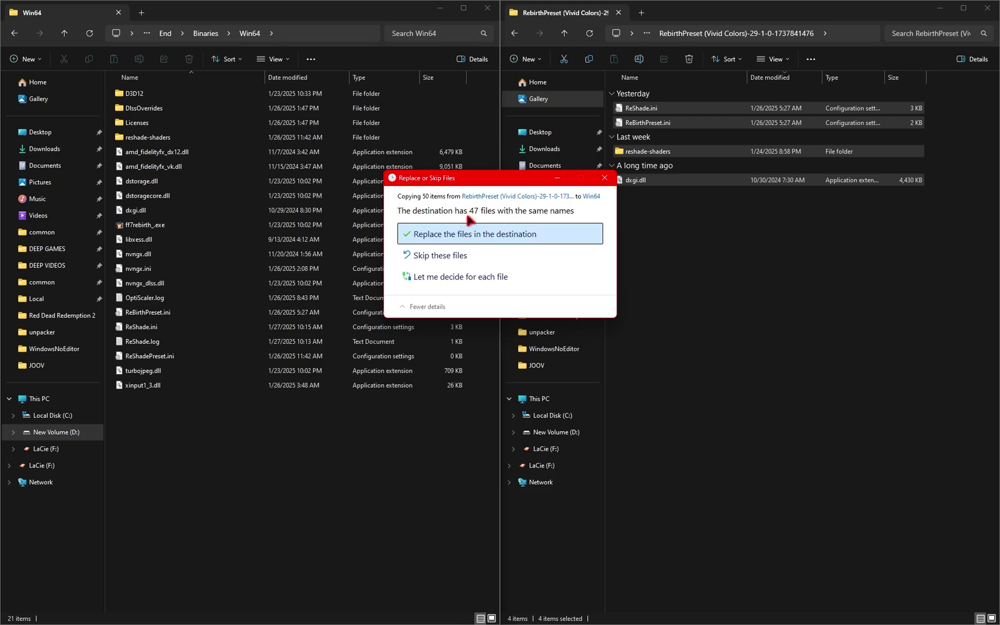
pyautogui.click(446, 237)
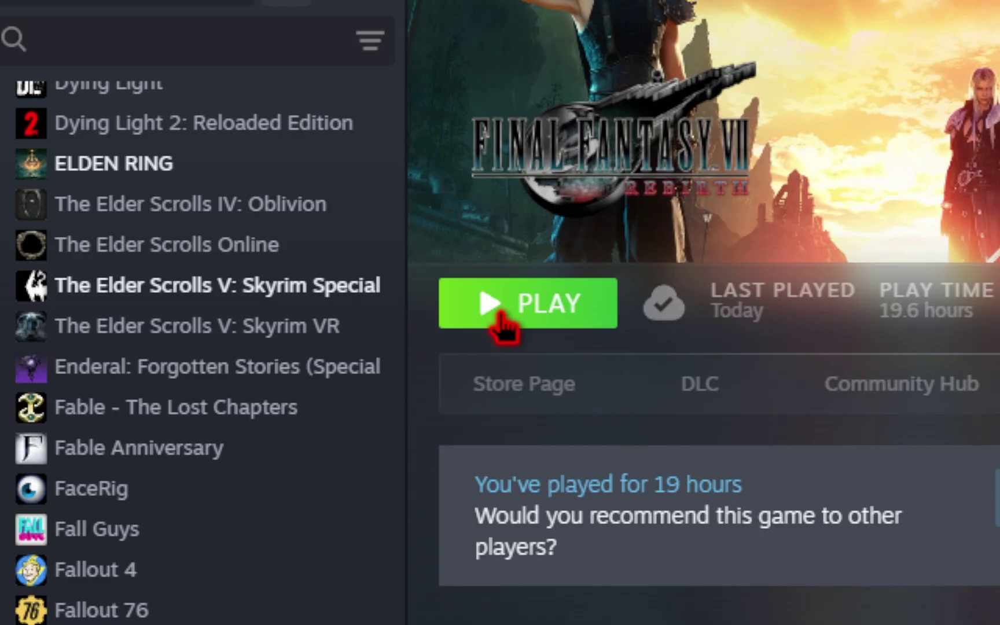
# Launch FINAL FANTASY VII REBIRTH with PLAY on its Steam library page.
pyautogui.click(501, 316)
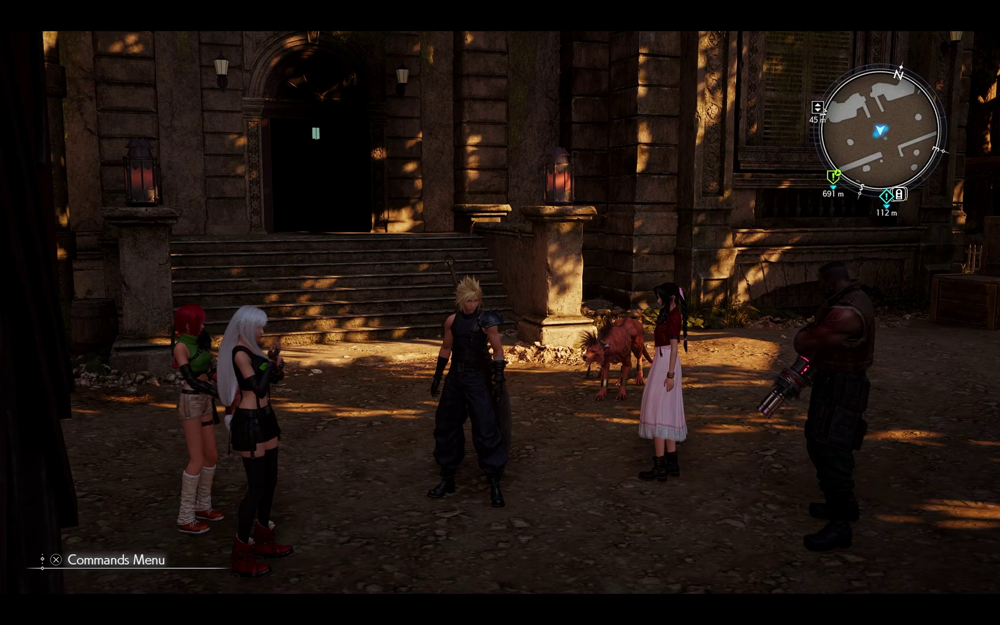
# Bring up the ReShade overlay with Home and load ReBirthPreset.ini as the active preset.
pyautogui.press('Home')
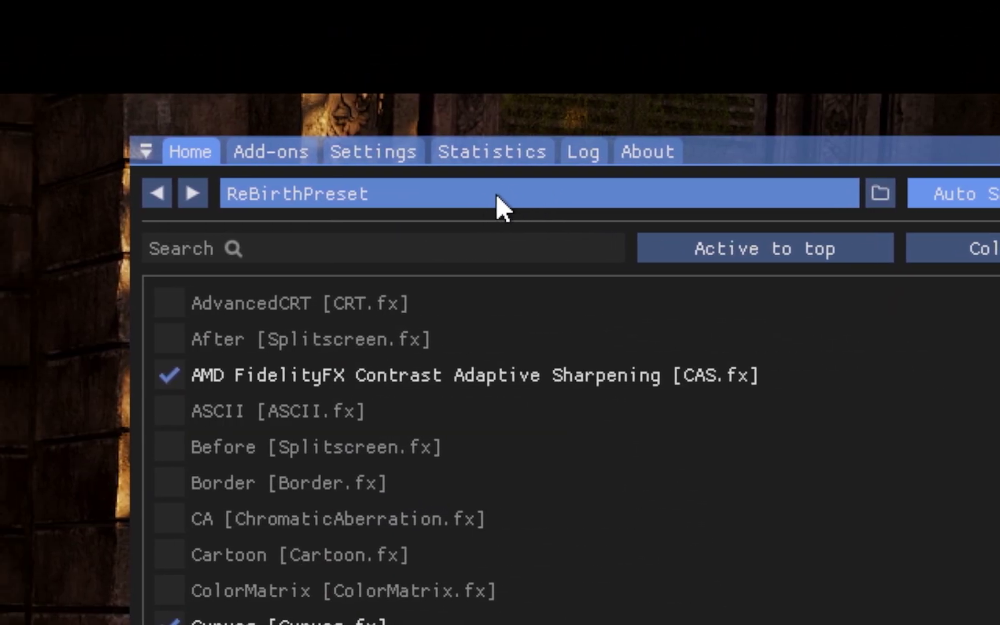
pyautogui.click(502, 193)
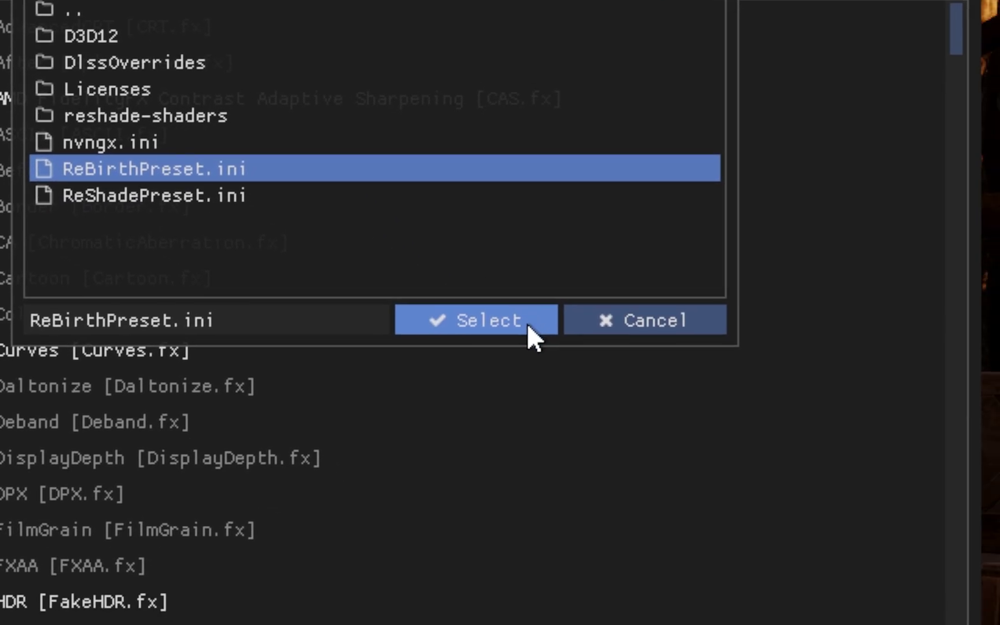
pyautogui.click(669, 464)
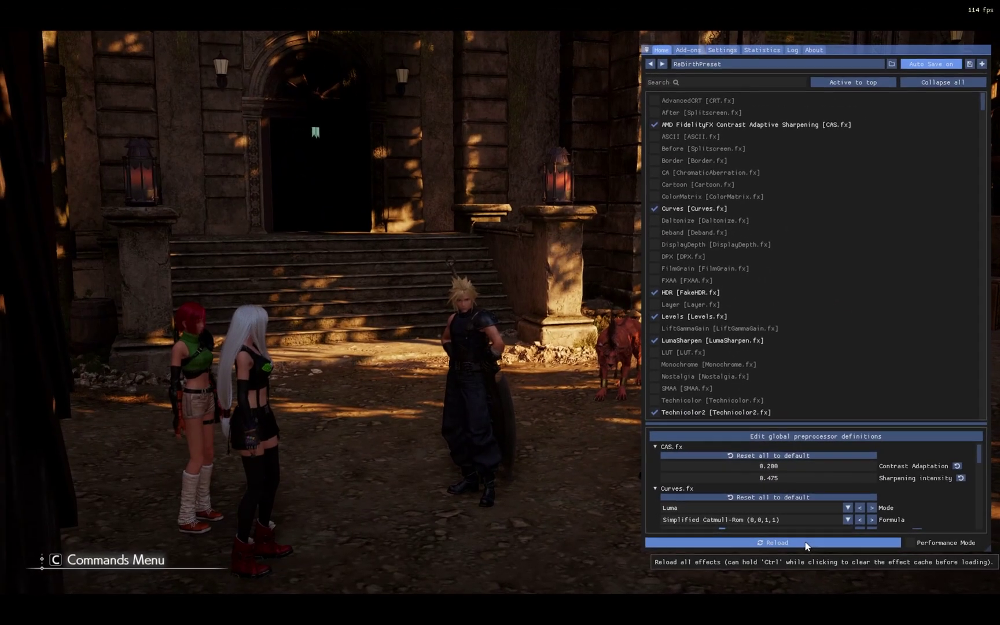
# In ReShade Settings, set the effect toggle key to backslash (OEM \), then close the overlay.
pyautogui.click(722, 51)
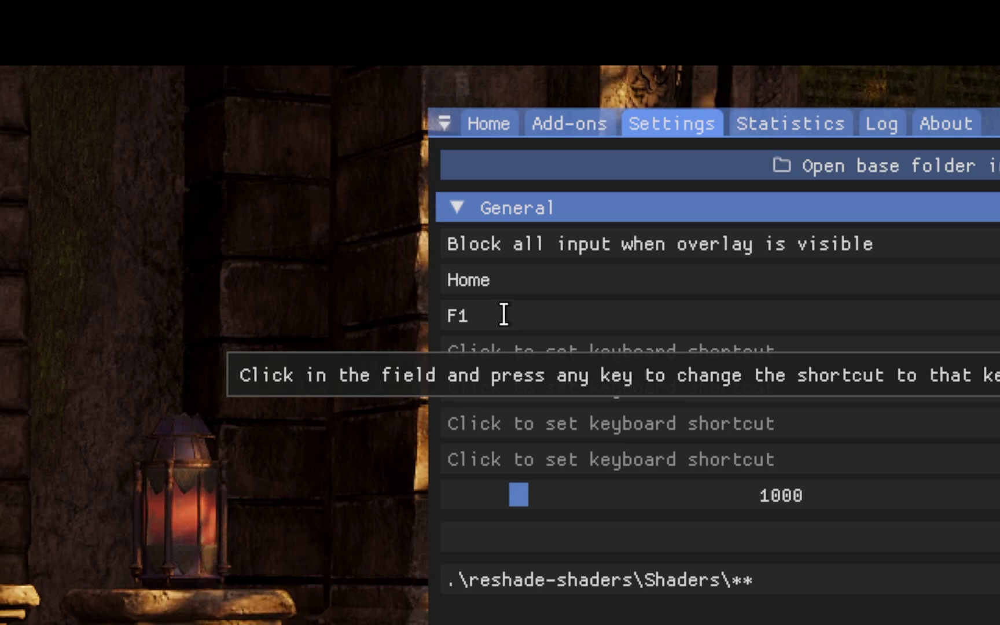
pyautogui.click(503, 315)
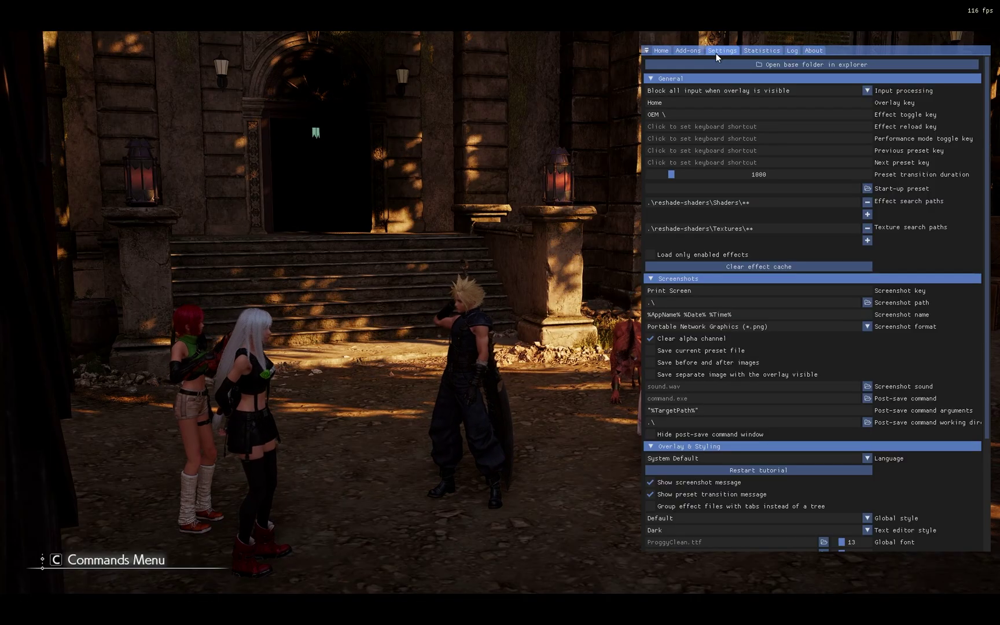
pyautogui.press('Home')
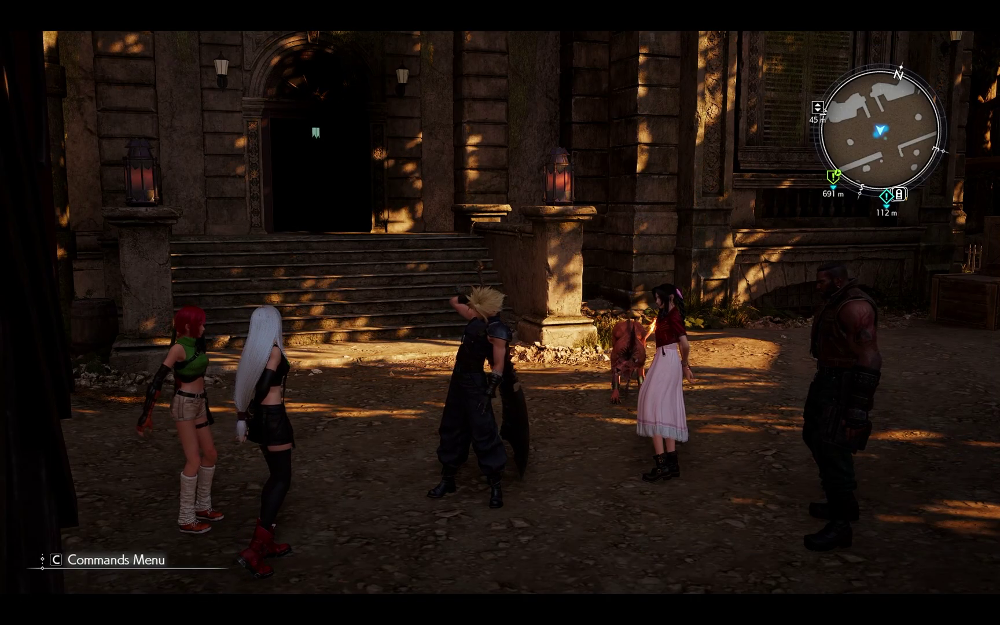